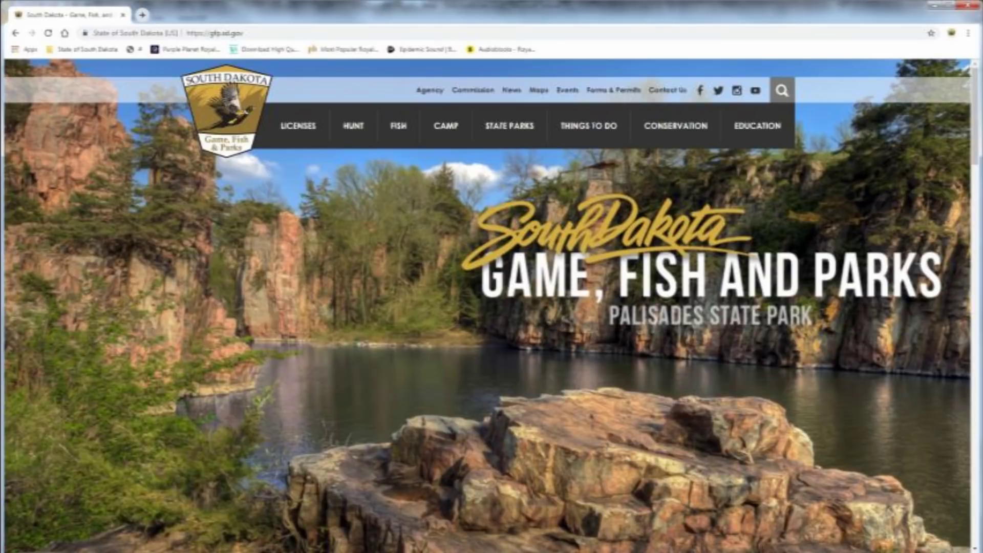
Sign in from the Licenses purchase-or-apply page with the account's user name and password.
click(296, 125)
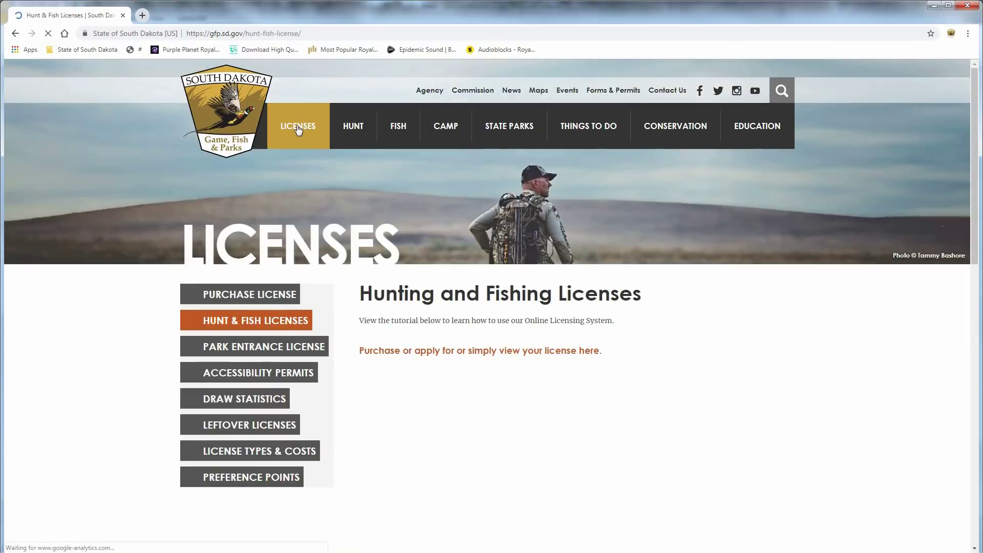
click(244, 293)
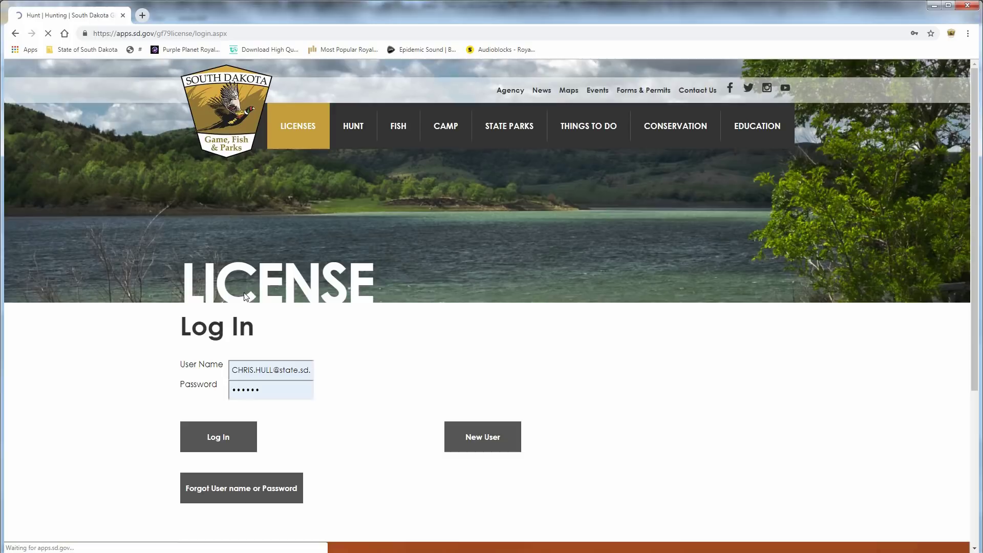
triple_click(311, 369)
text(Gfptest100)
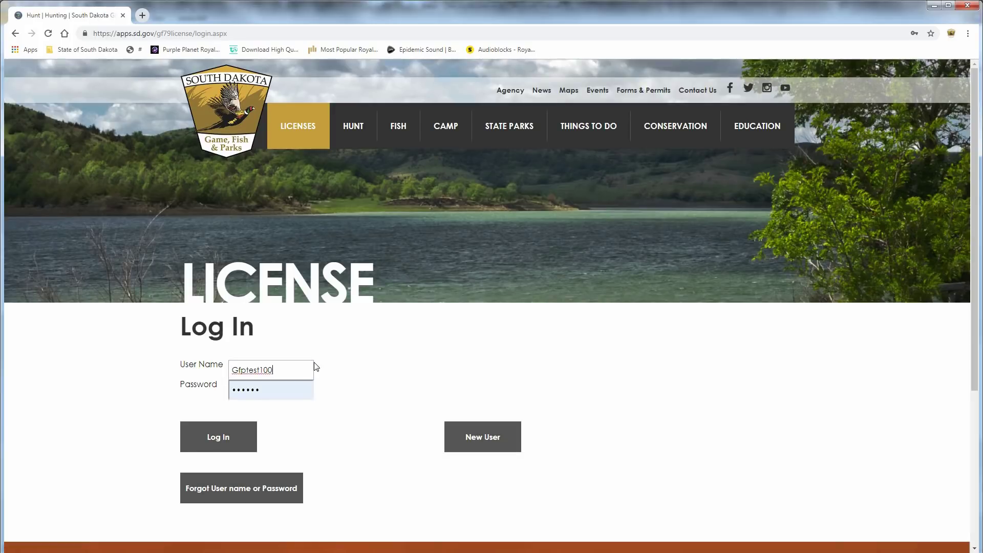
click(302, 390)
key(ctrl+a)
key(BackSpace)
text(•••••••)
click(211, 436)
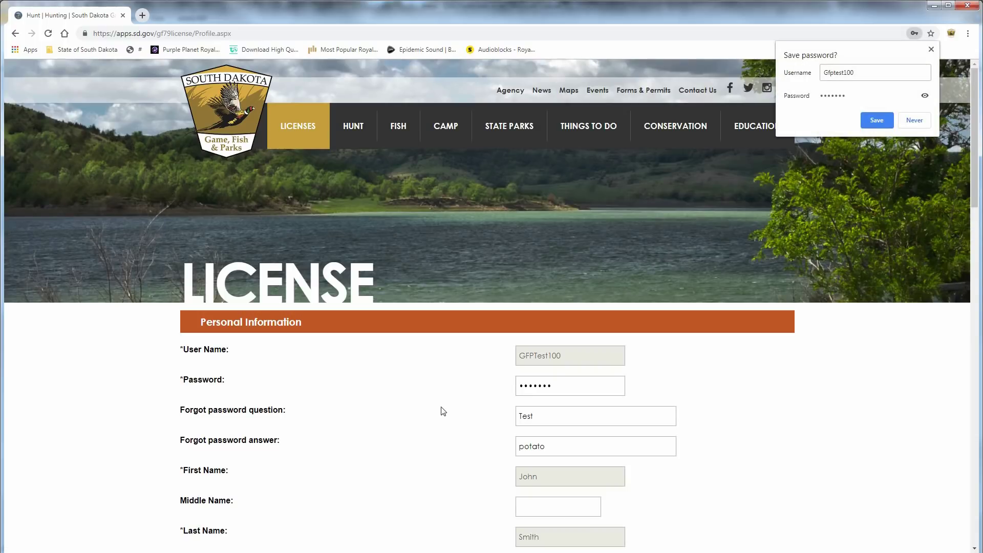
Dismiss the save-password prompt, save the prefilled profile unchanged, and begin a new application.
click(931, 49)
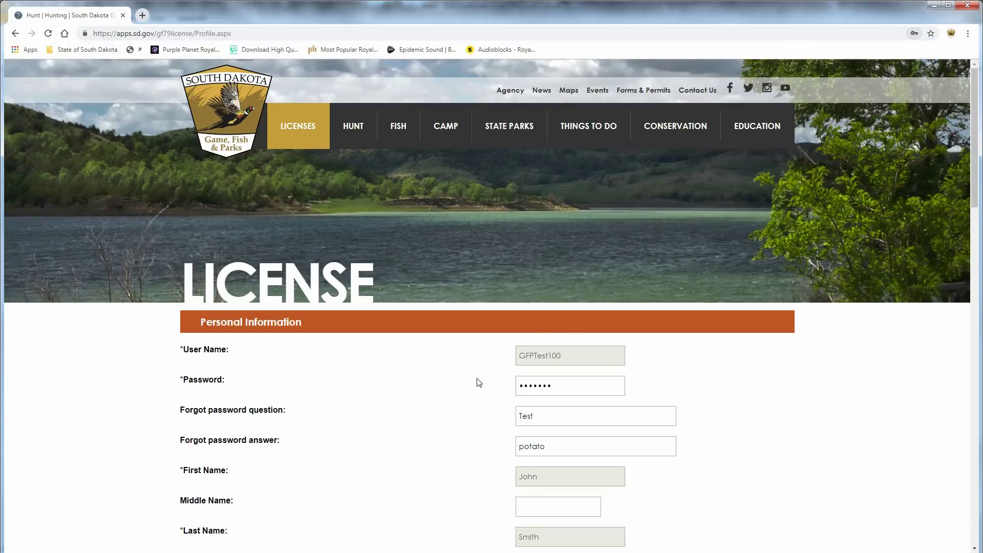
scroll(330, 399, down, 10)
scroll(339, 370, down, 5)
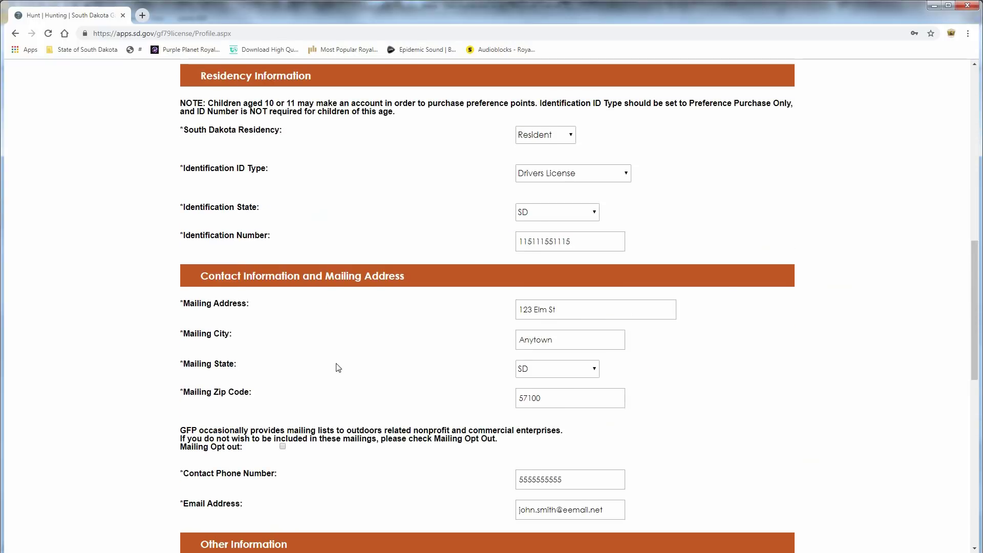
scroll(354, 353, down, 4)
scroll(355, 348, down, 3)
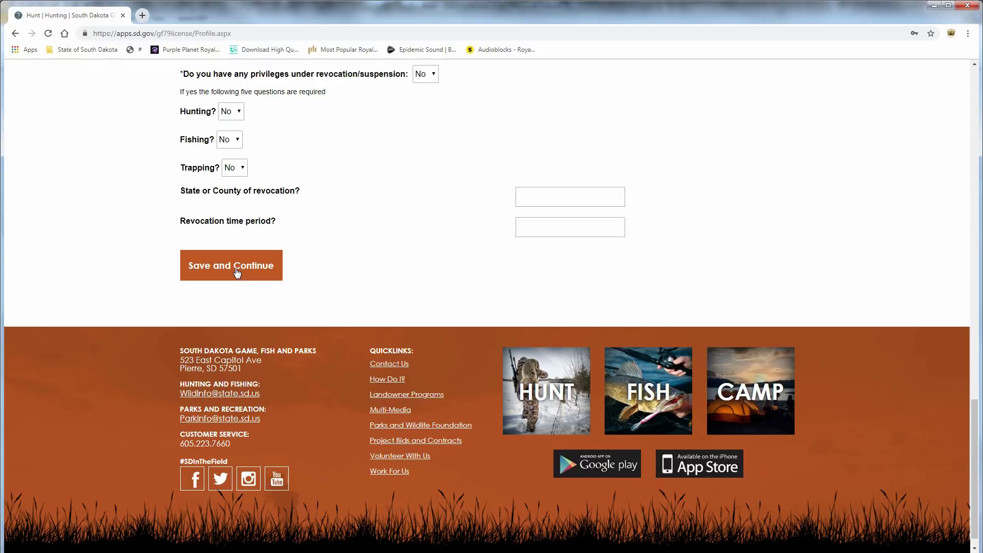
click(237, 273)
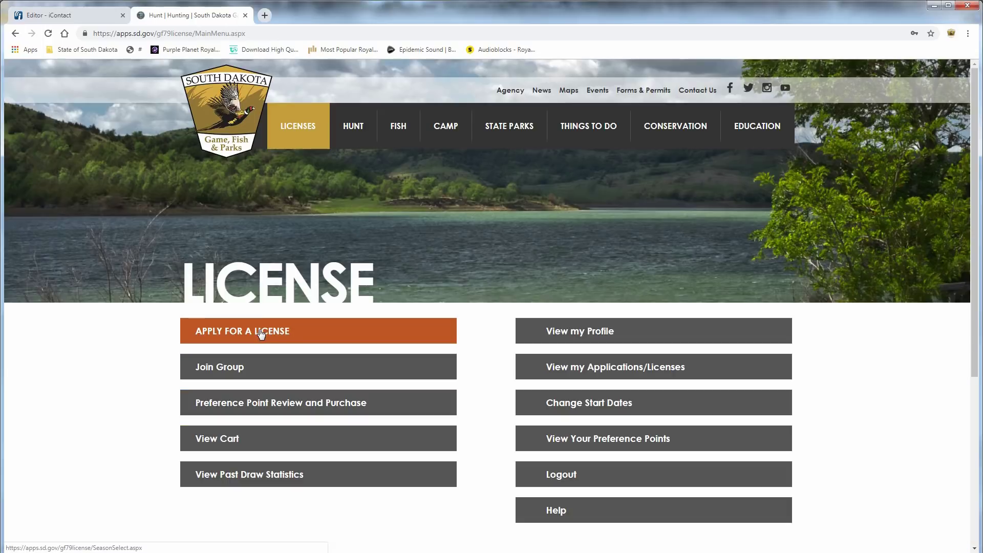
click(242, 311)
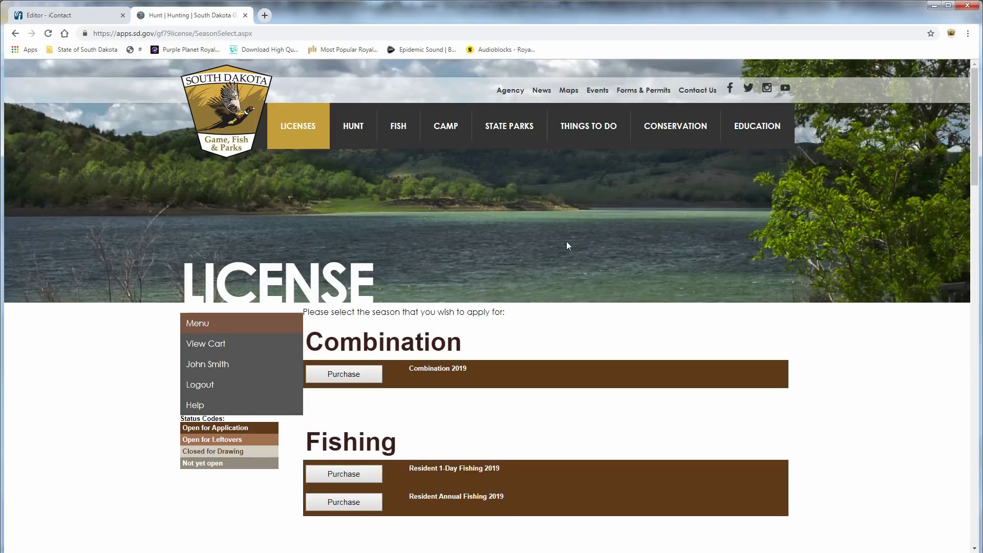
scroll(523, 260, down, 7)
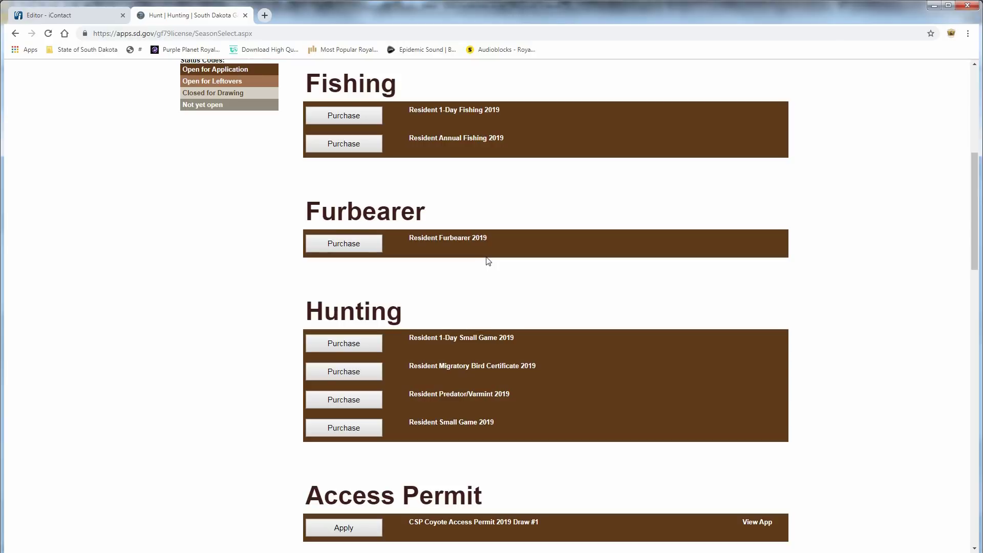
scroll(477, 262, down, 3)
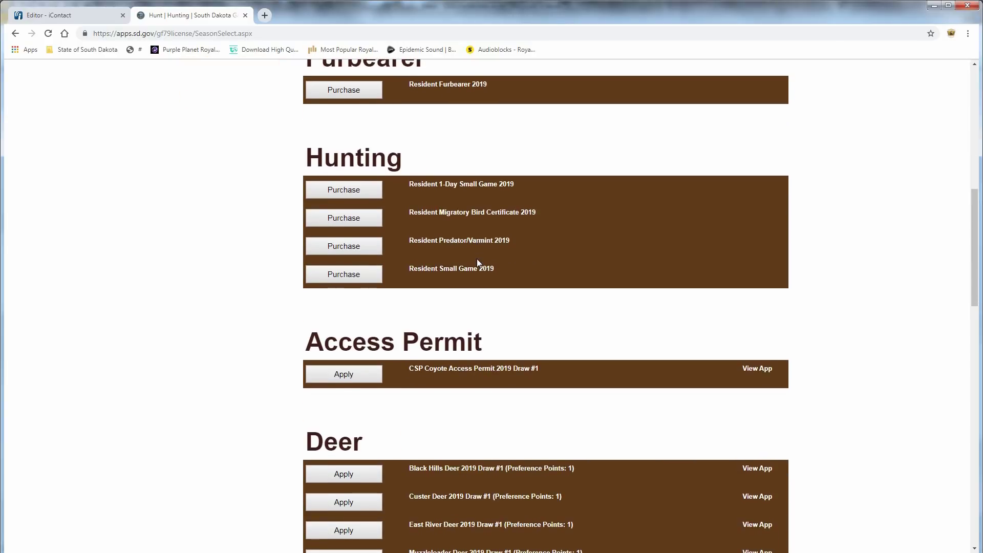
scroll(477, 259, down, 3)
scroll(527, 244, down, 3)
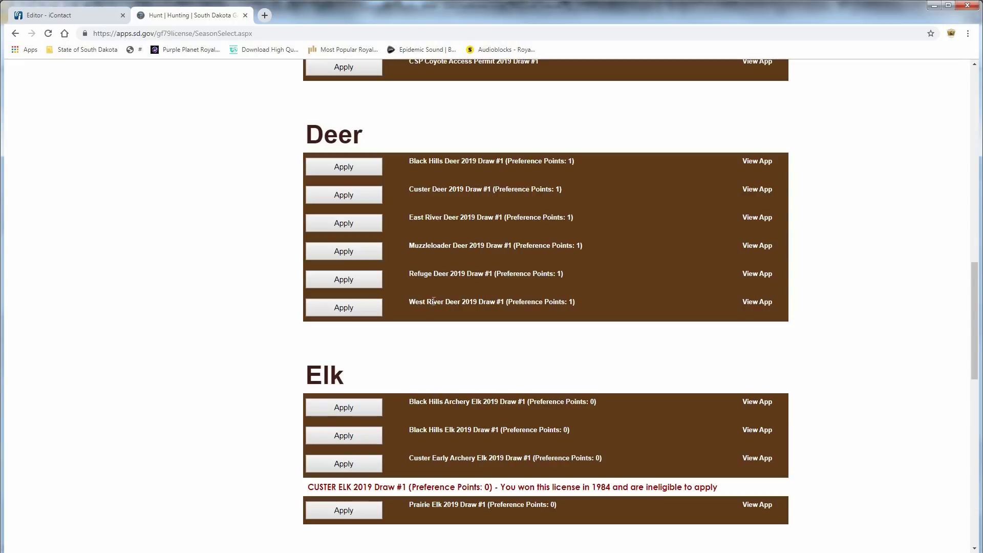
Start the Black Hills Deer 2019 Draw #1 application without landowner owner/operator status, past the preference point notice.
click(350, 171)
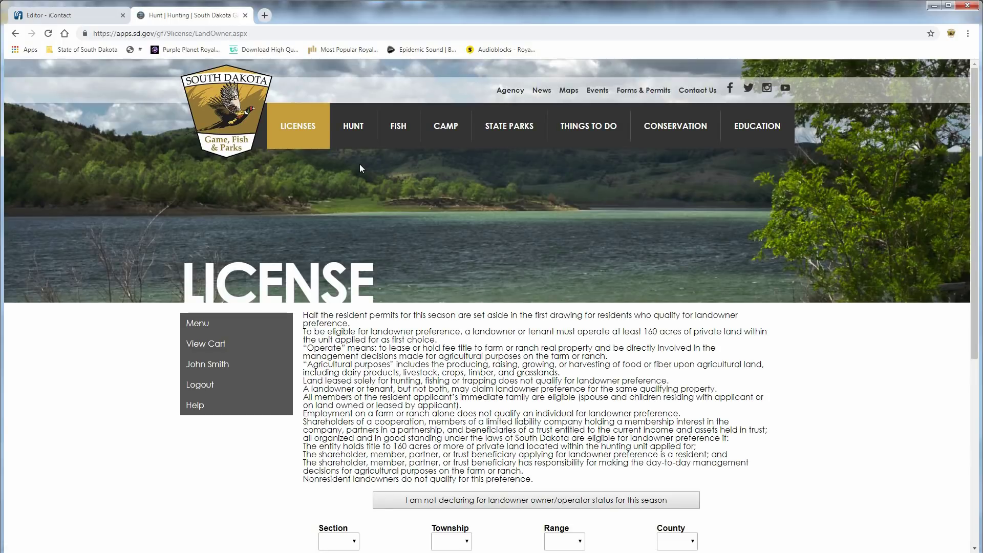
scroll(388, 164, down, 2)
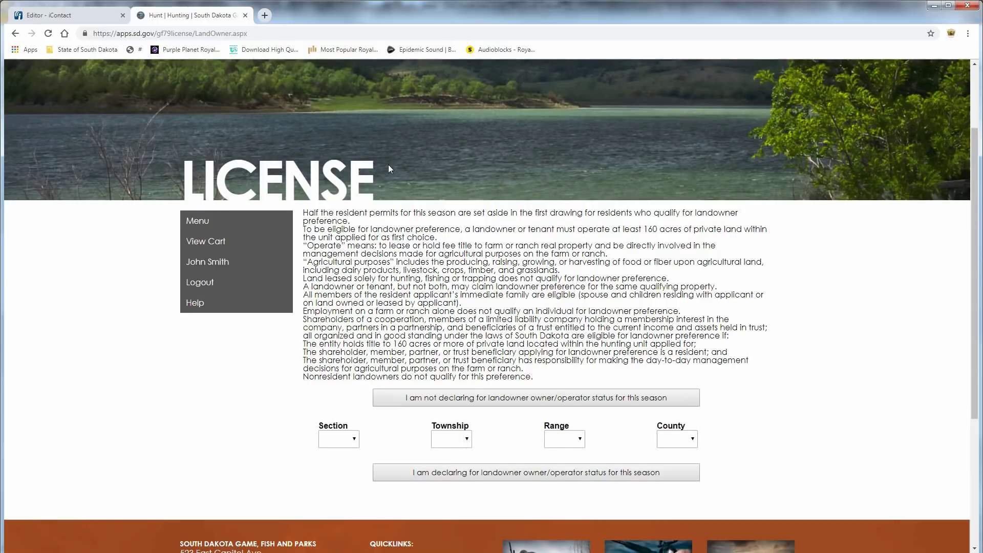
scroll(415, 236, down, 4)
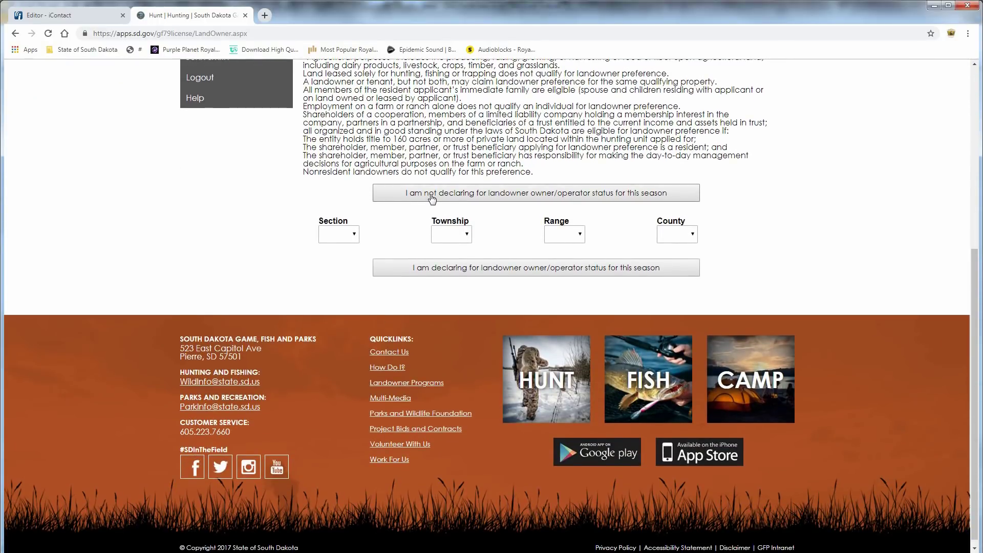
click(432, 197)
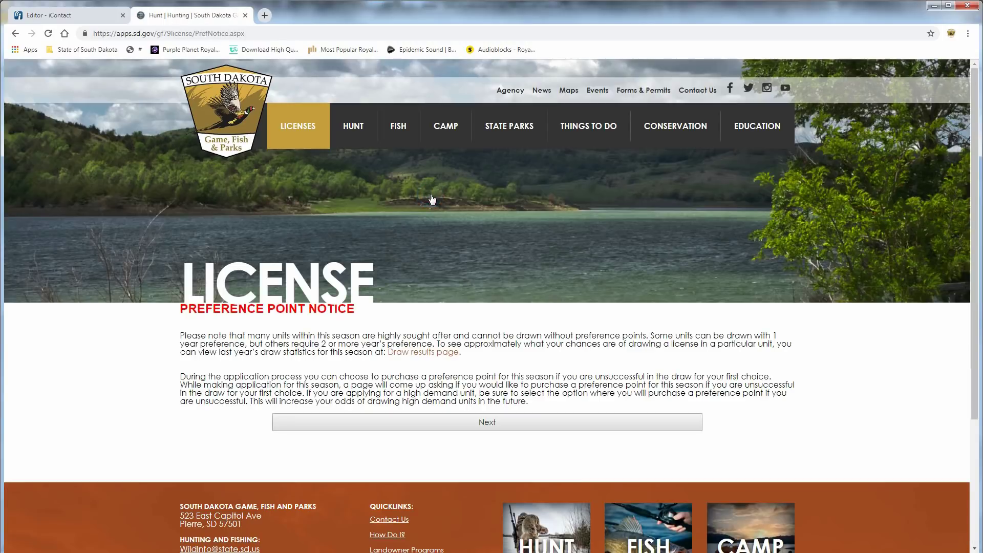
scroll(431, 186, down, 3)
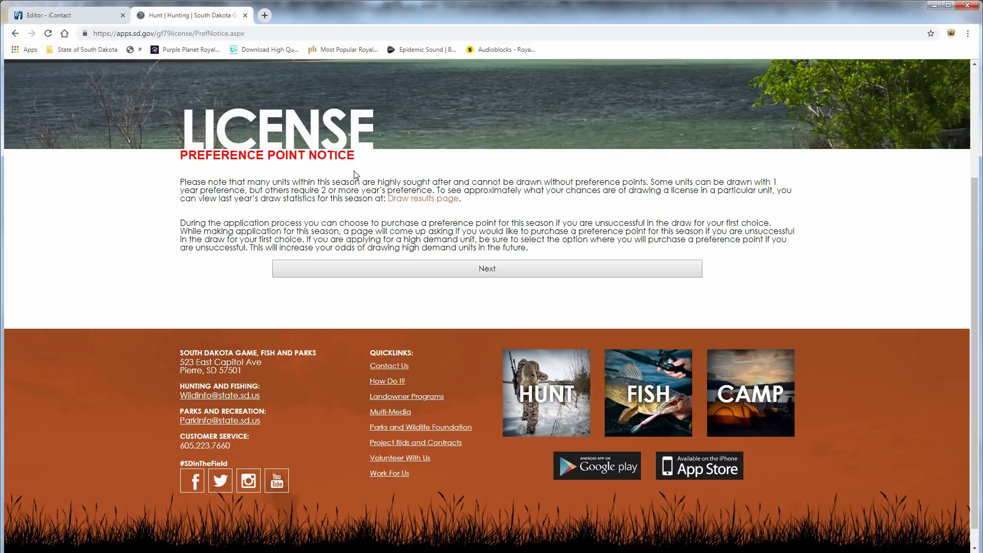
click(415, 270)
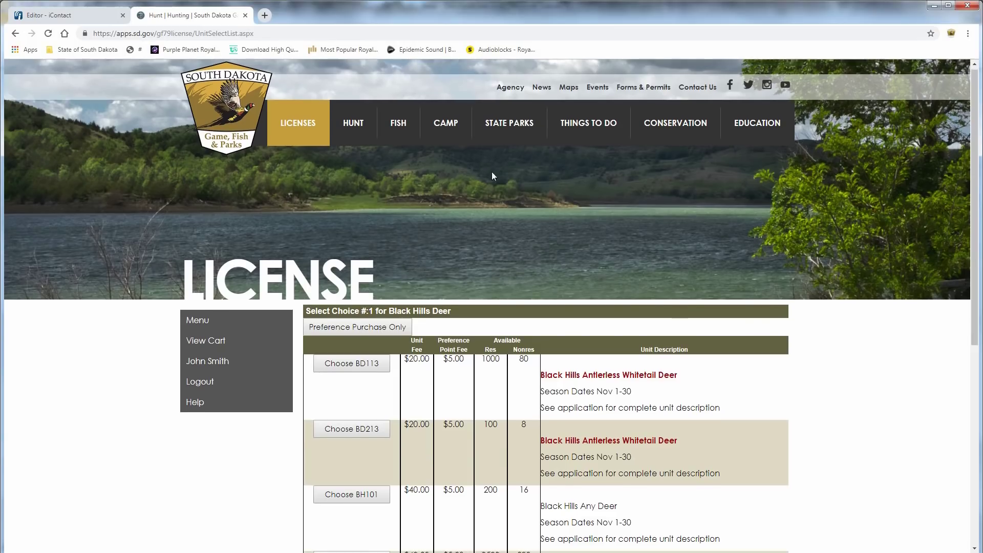
Choose unit BH101 as the Black Hills Deer first choice and opt to add a second choice.
scroll(492, 171, down, 3)
scroll(560, 91, down, 2)
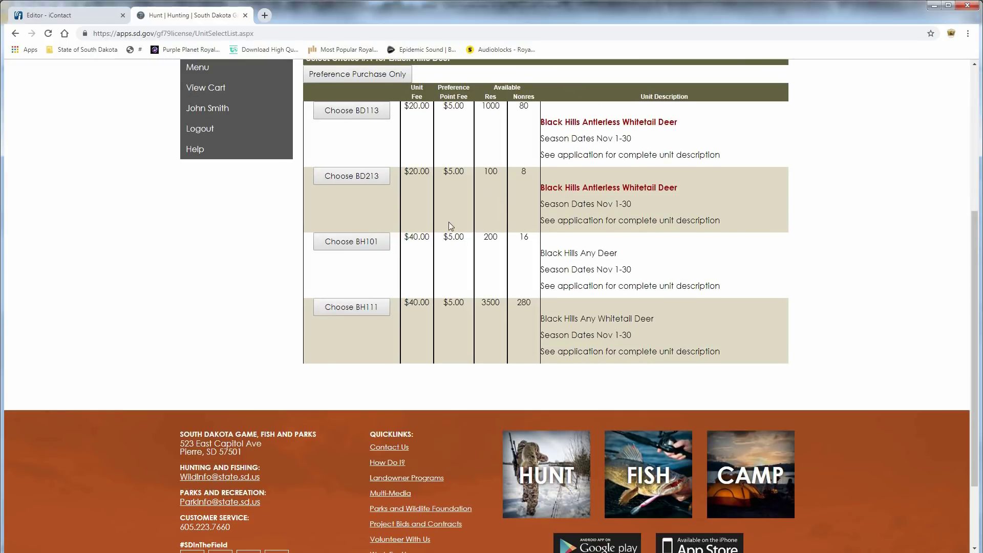
click(343, 248)
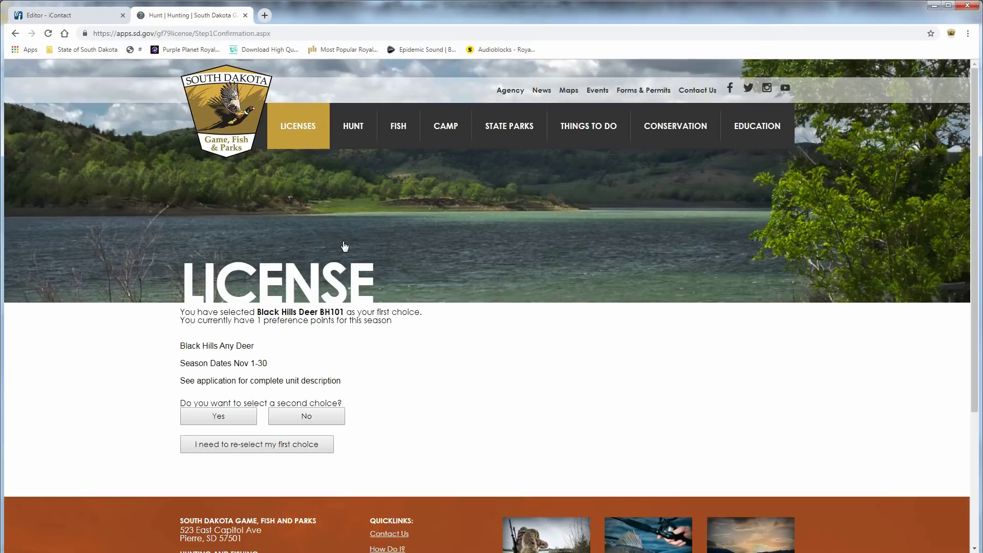
scroll(489, 219, down, 2)
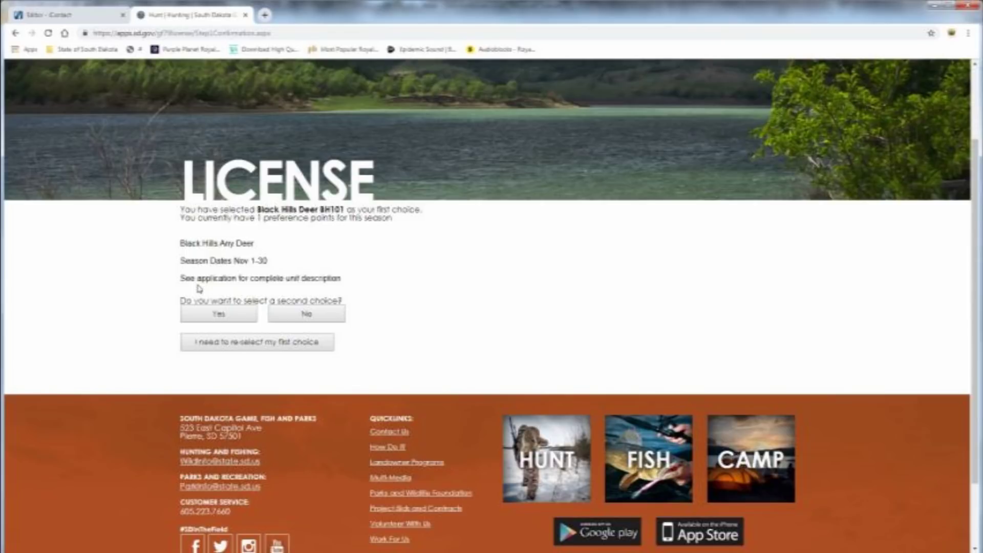
click(208, 321)
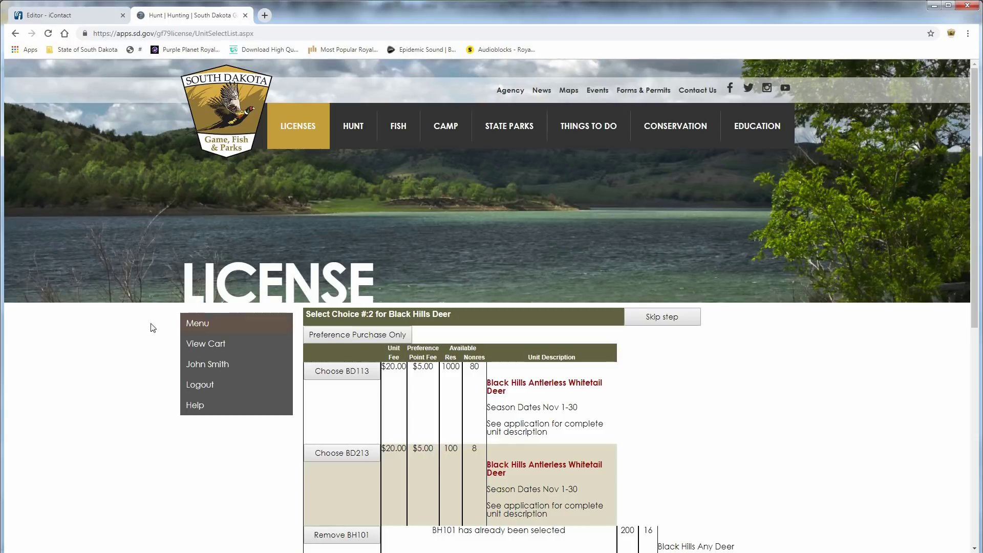
Choose unit BH111 as the Black Hills Deer second choice.
scroll(128, 333, down, 3)
scroll(164, 317, down, 2)
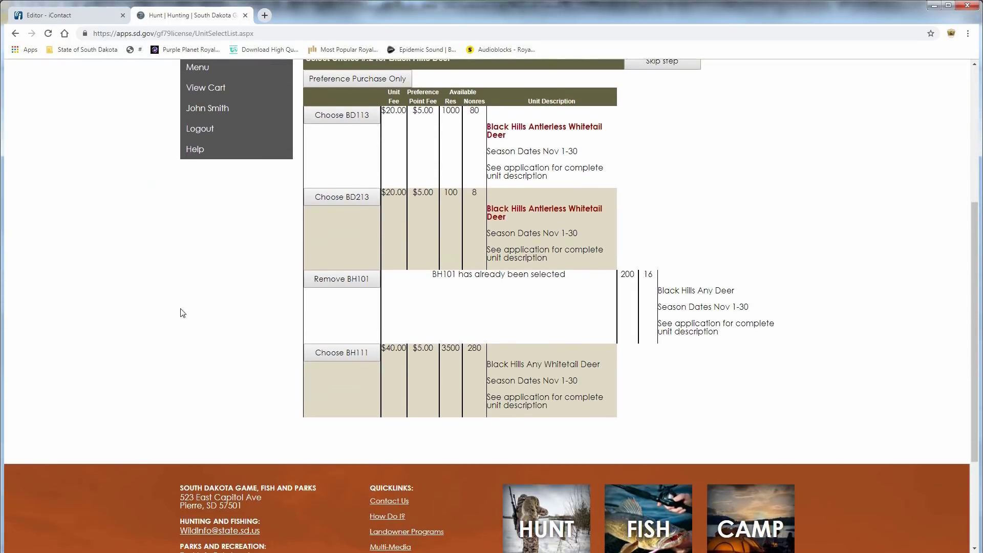
scroll(308, 287, down, 2)
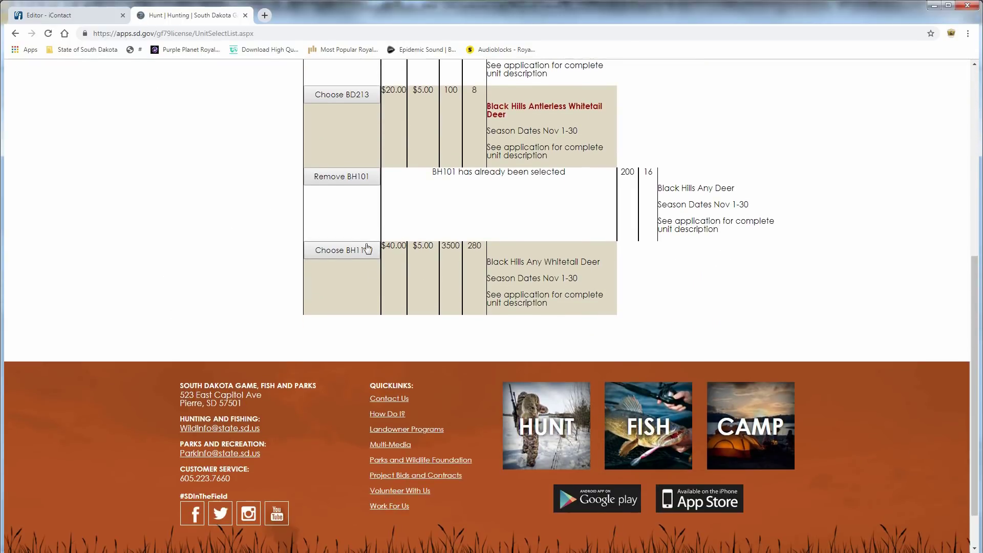
click(342, 251)
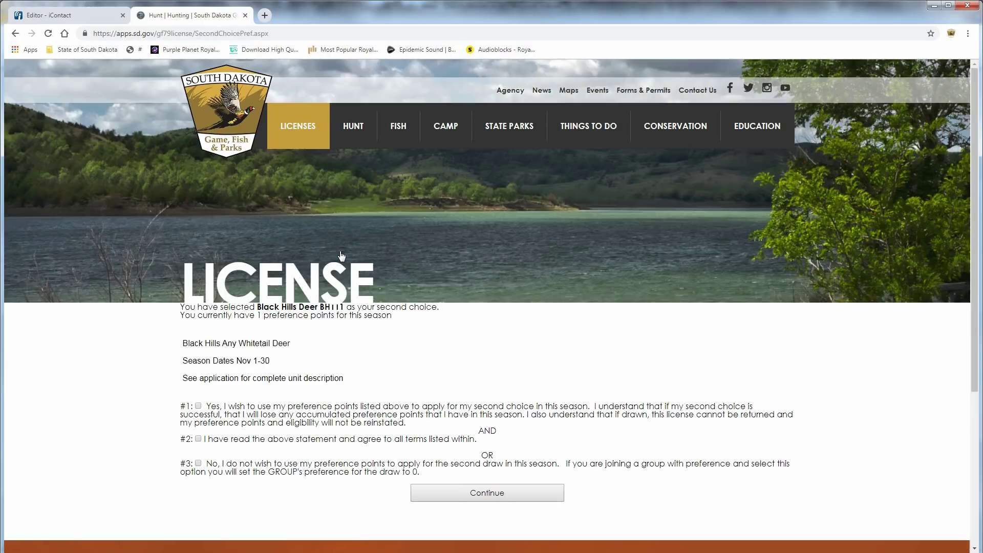
Agree to use preference points for the second choice and accept the statement.
scroll(240, 286, down, 2)
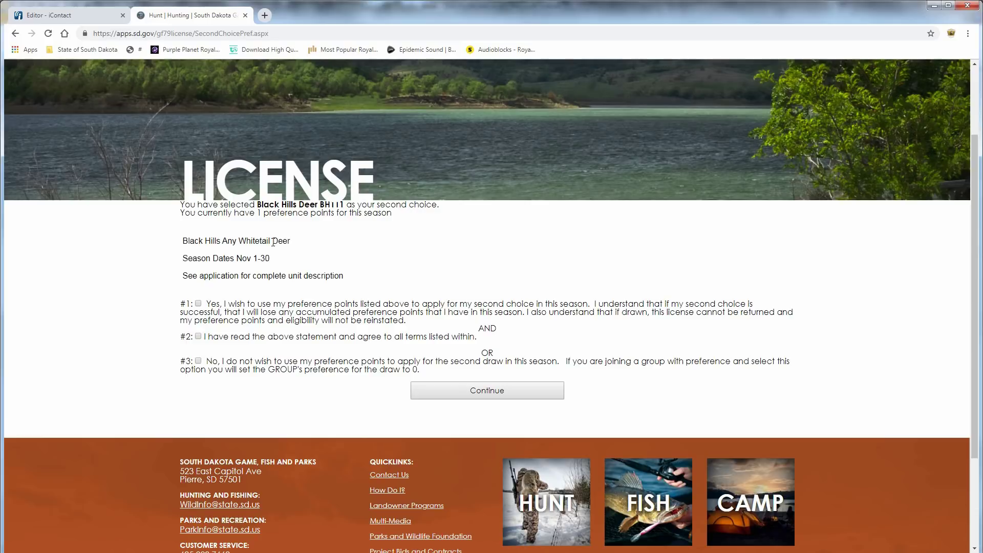
scroll(266, 230, down, 1)
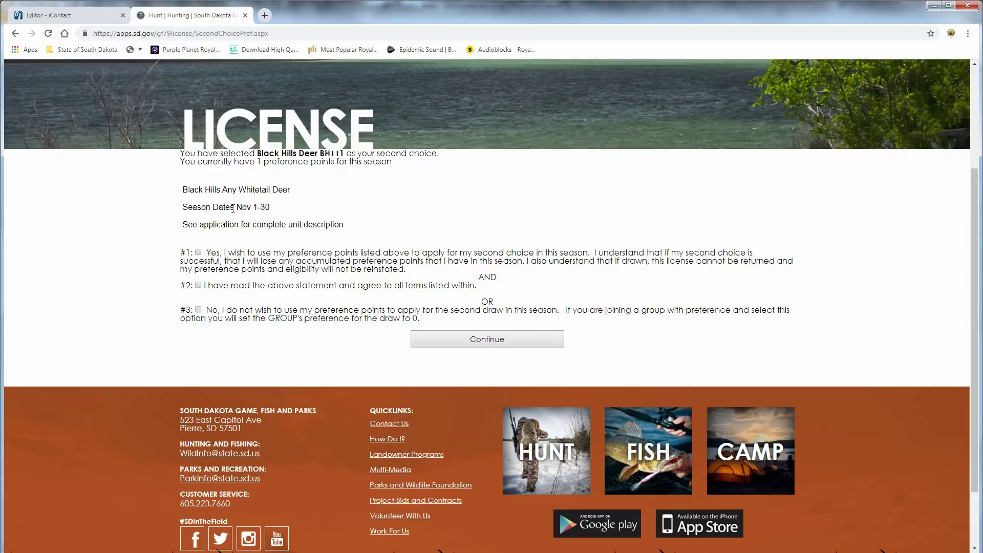
click(198, 253)
click(198, 285)
Submit the preference agreement and keep 'I want to purchase a preference point' selected.
click(475, 340)
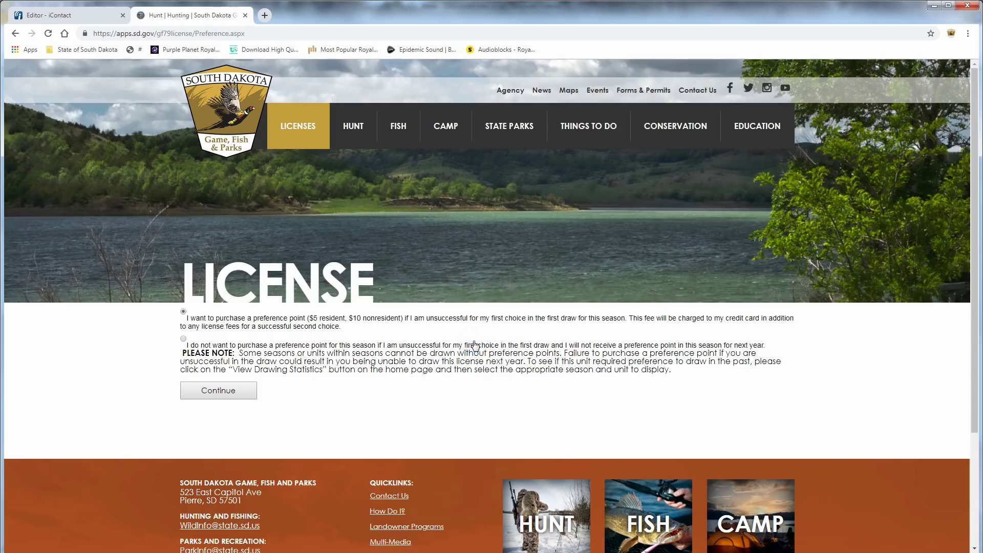
scroll(133, 327, down, 2)
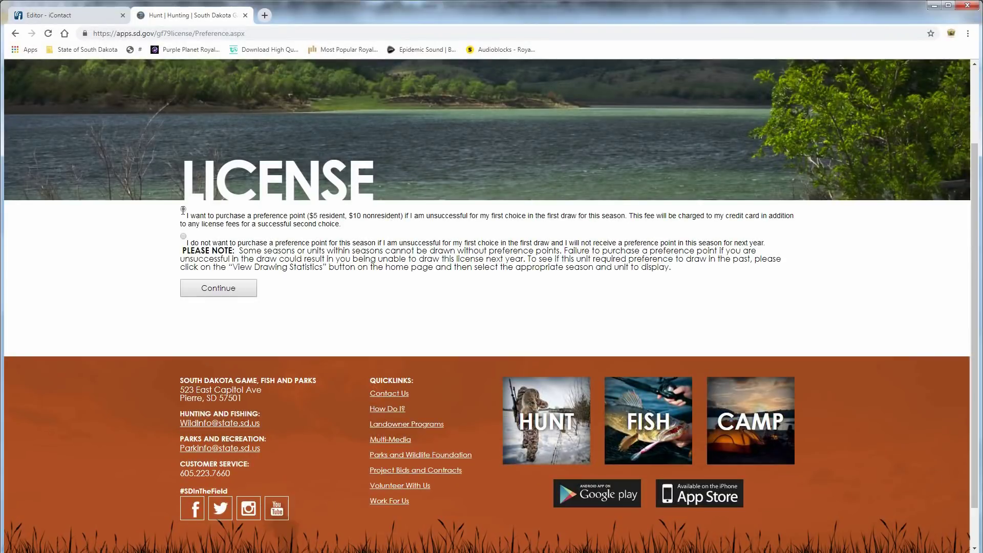
click(208, 288)
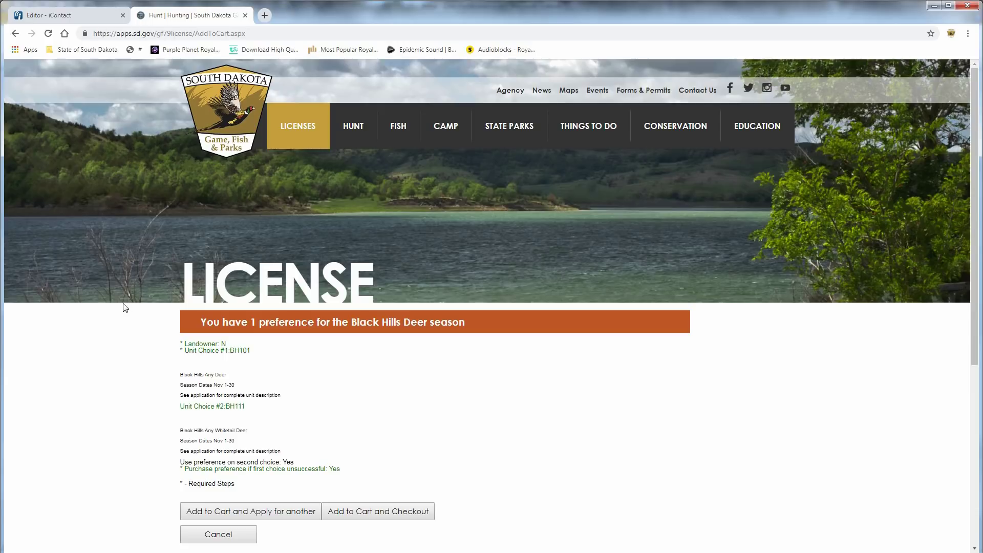
Add the Black Hills Deer application to the cart and return to apply for another.
scroll(132, 296, down, 3)
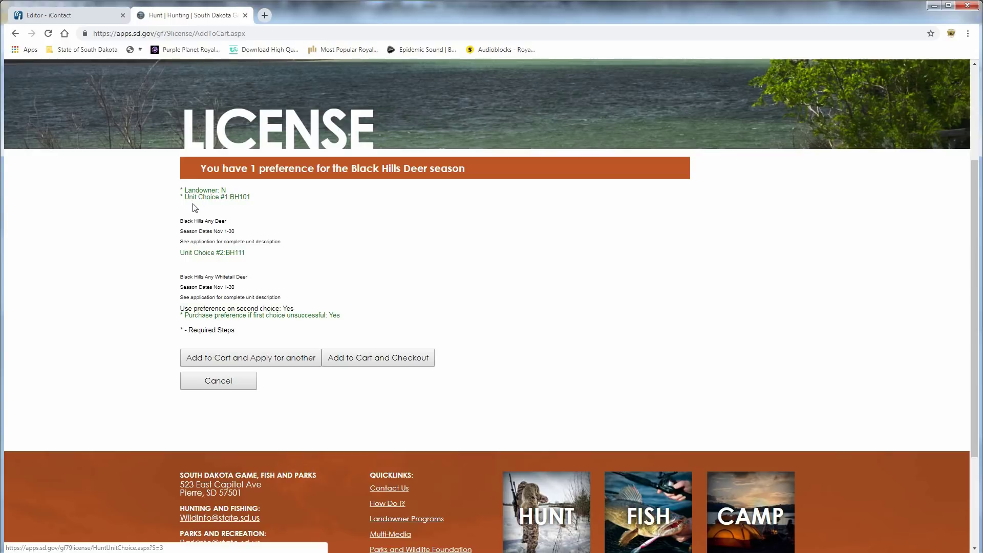
click(263, 362)
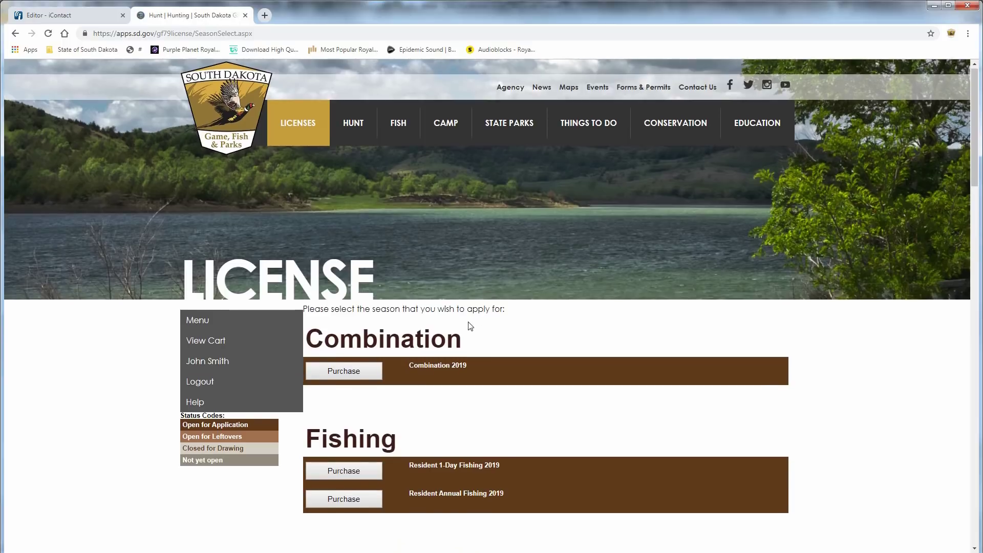
Start a West River Deer application, passing both notices and declining landowner owner/operator status.
scroll(471, 326, down, 13)
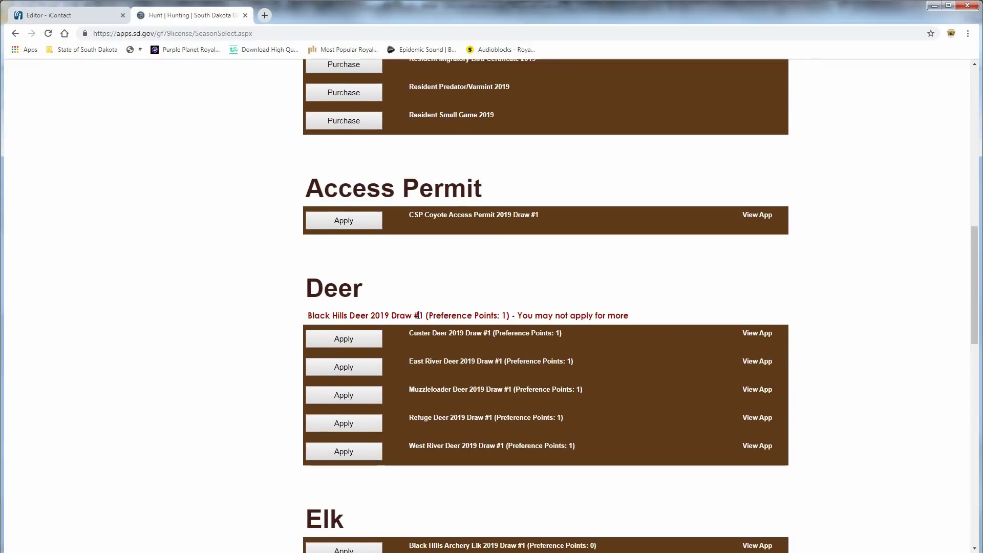
scroll(528, 297, down, 2)
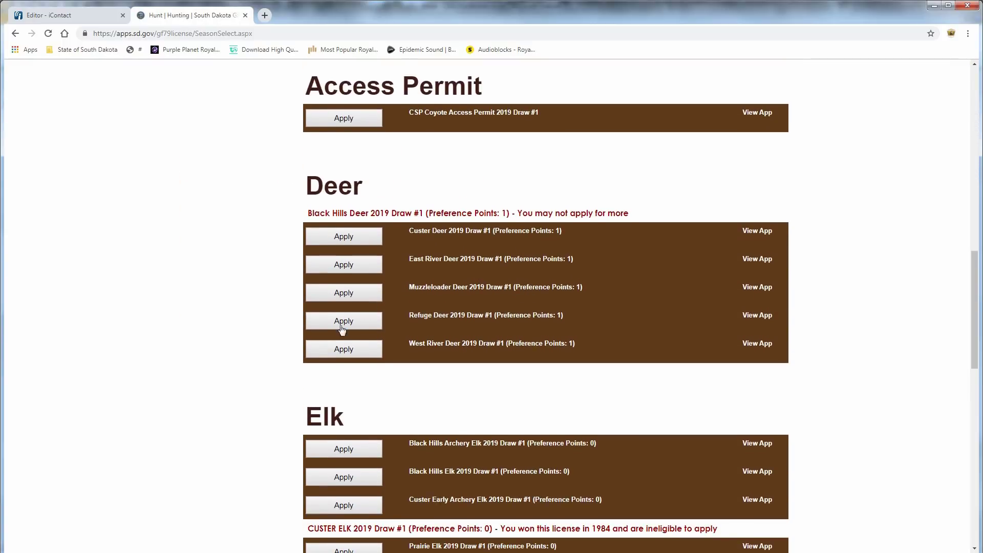
click(340, 354)
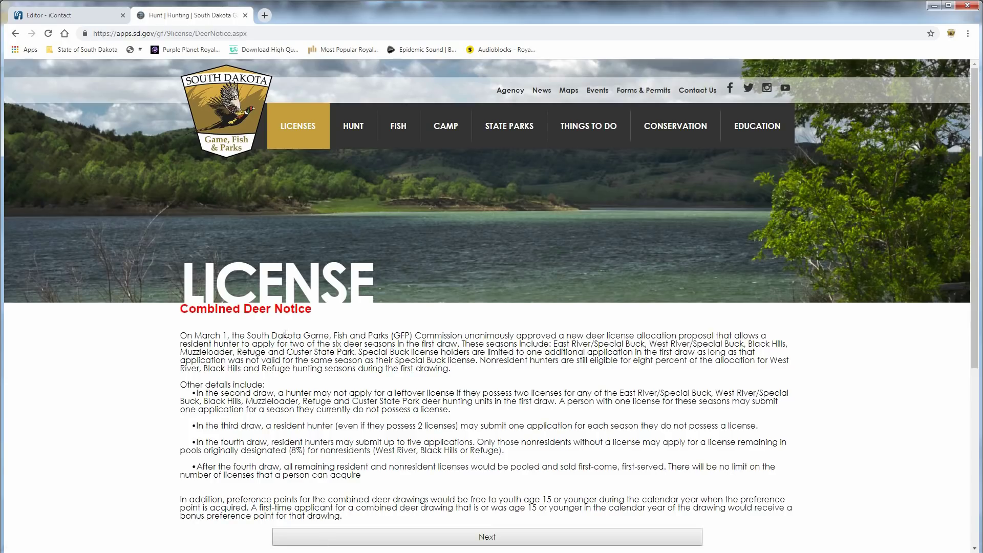
scroll(286, 334, down, 2)
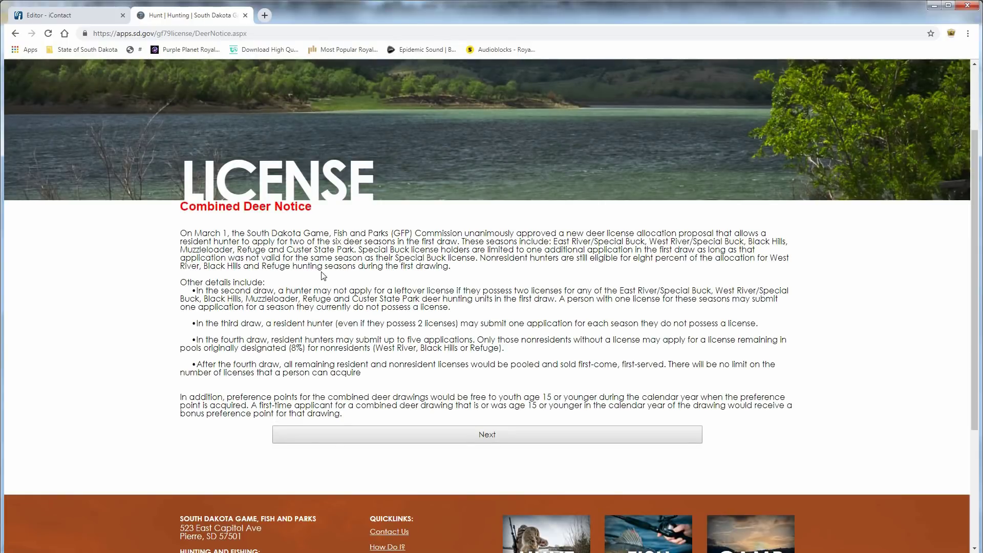
scroll(354, 262, down, 2)
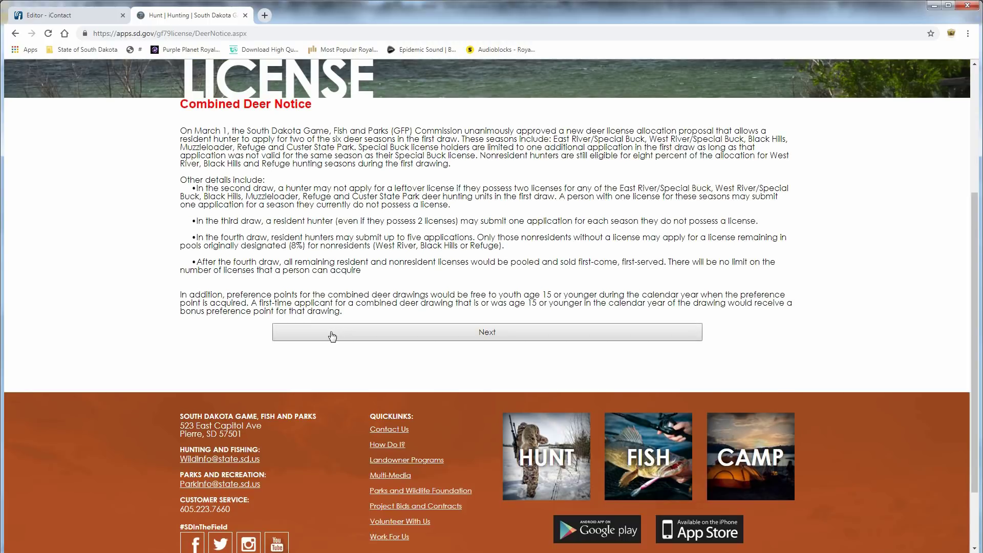
click(330, 332)
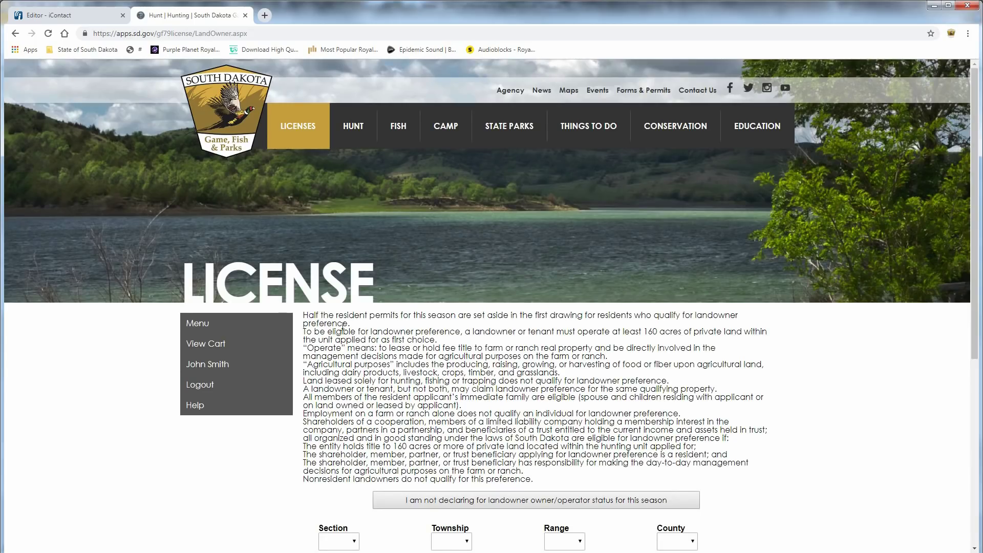
scroll(333, 328, down, 3)
scroll(445, 285, down, 2)
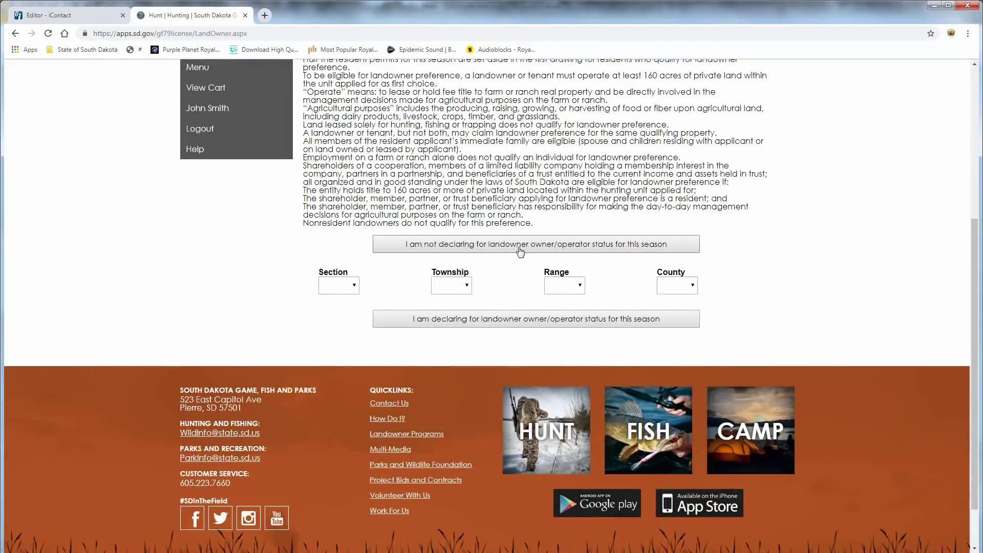
click(512, 246)
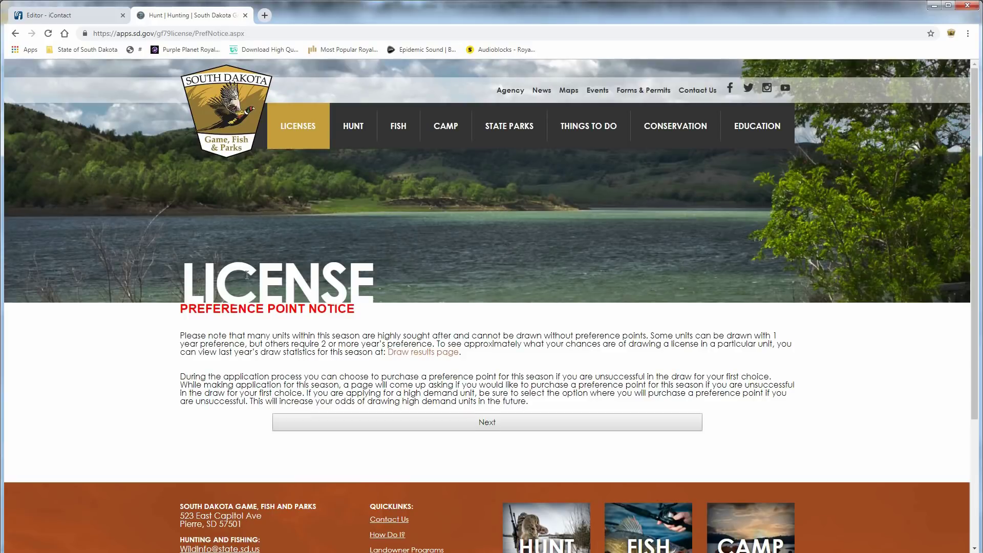
scroll(247, 275, down, 3)
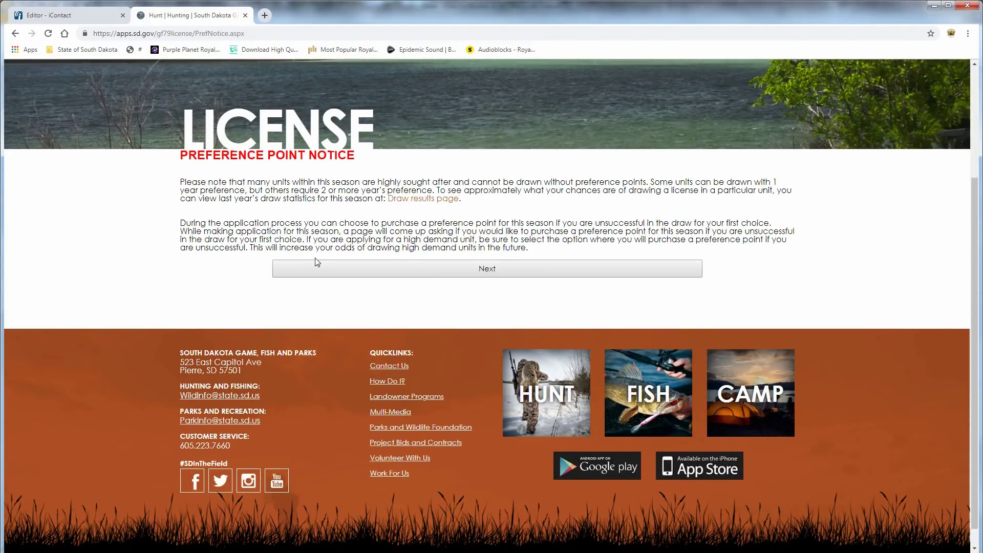
click(335, 270)
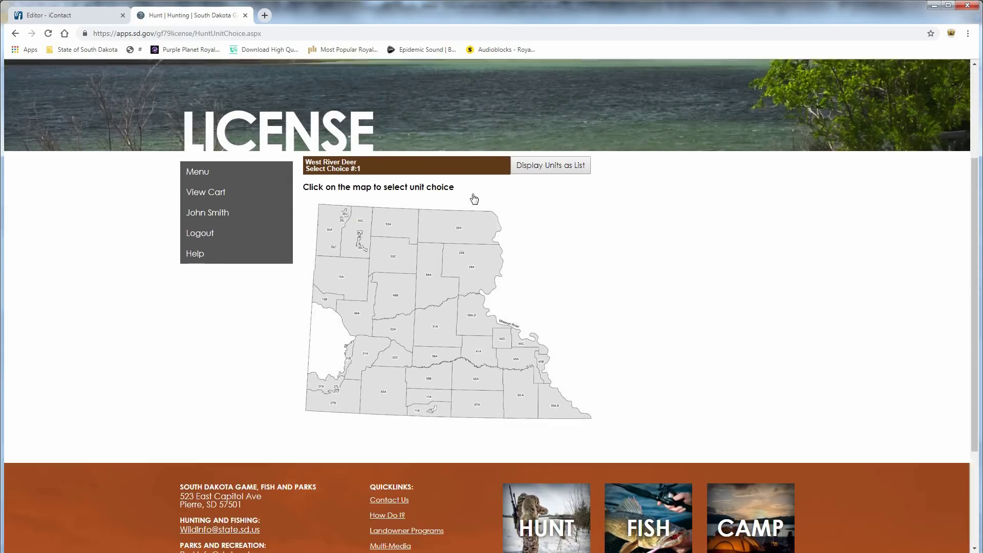
Pick area 58A-D on the map and choose unit 58A01 as the first choice.
scroll(479, 196, down, 1)
scroll(563, 169, down, 1)
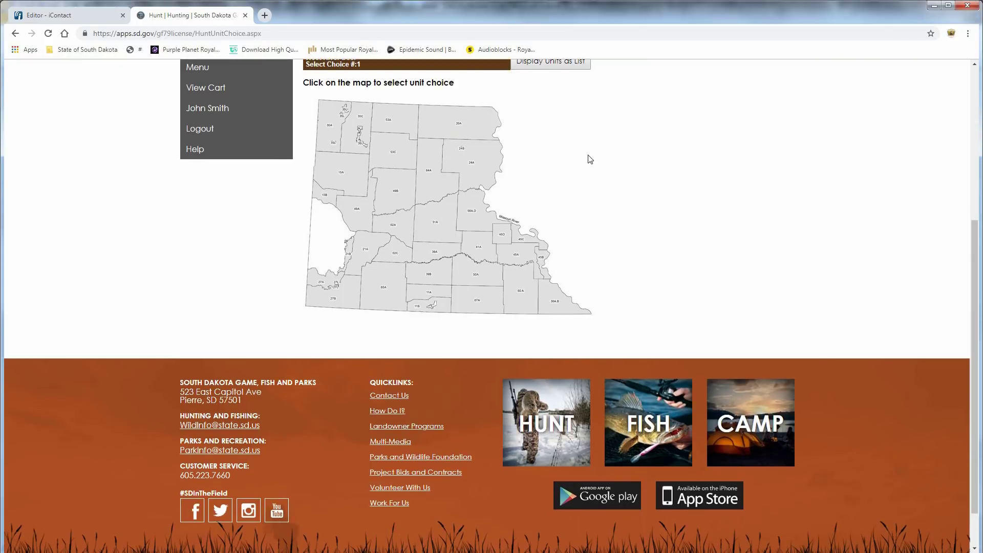
click(476, 222)
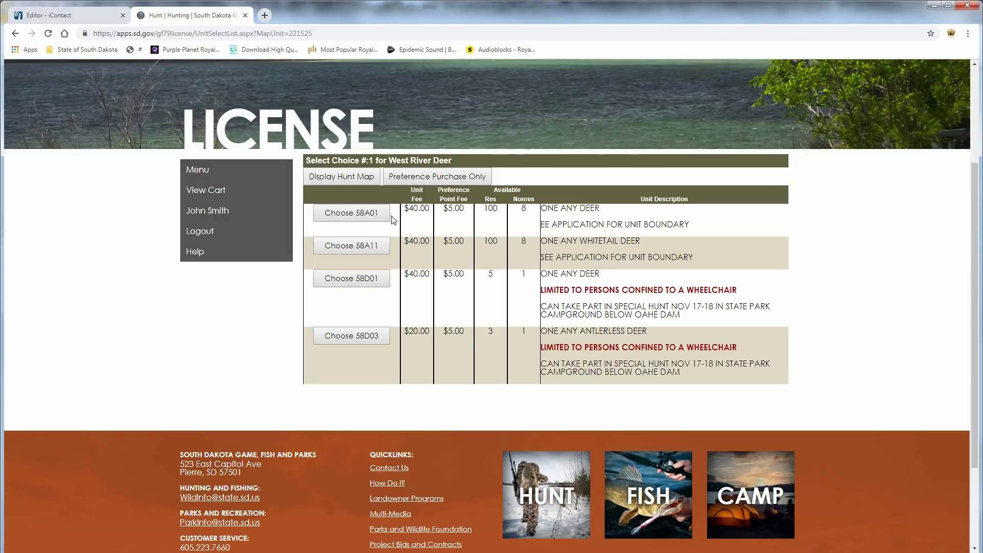
click(358, 219)
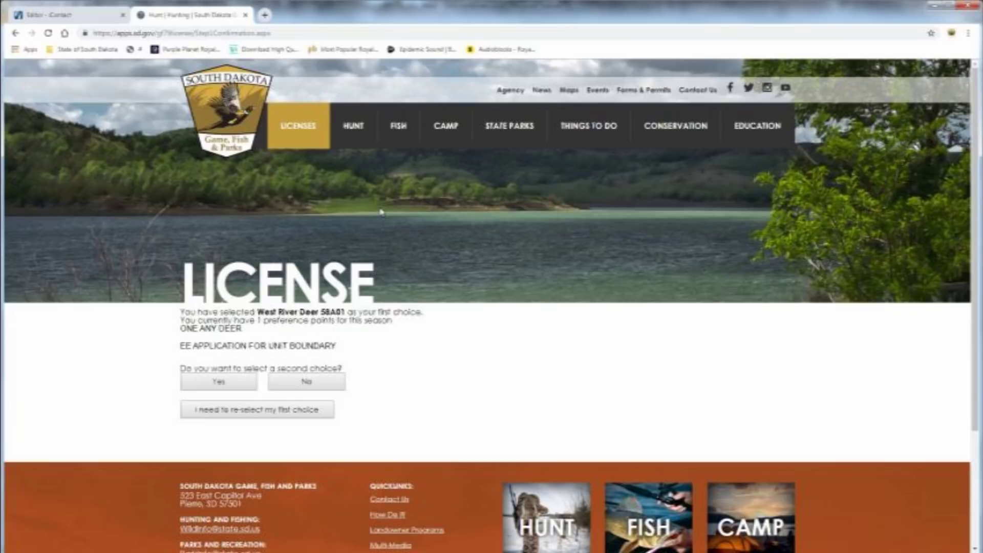
Add unit 58A11 from area 58A-D as the West River Deer second choice, declining preference points.
scroll(381, 211, down, 2)
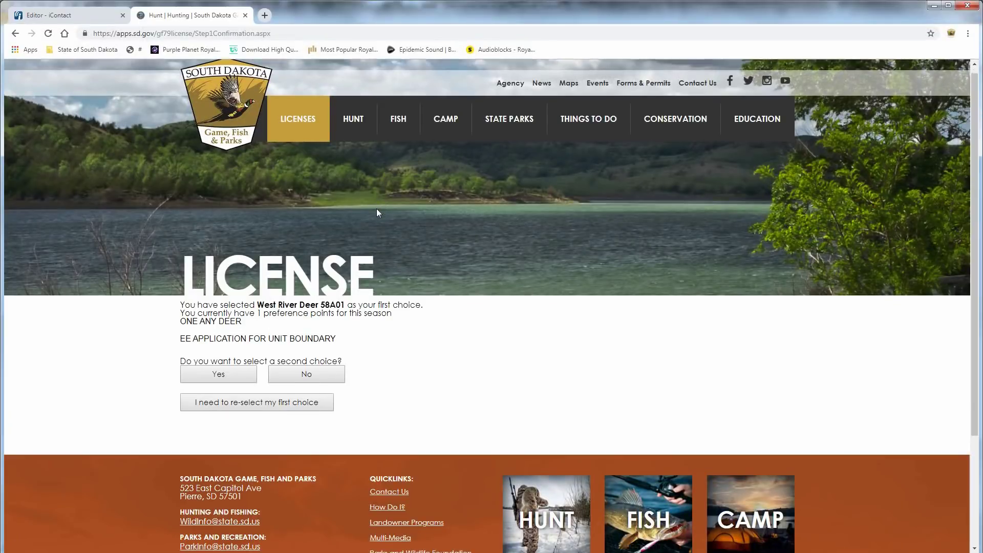
click(241, 279)
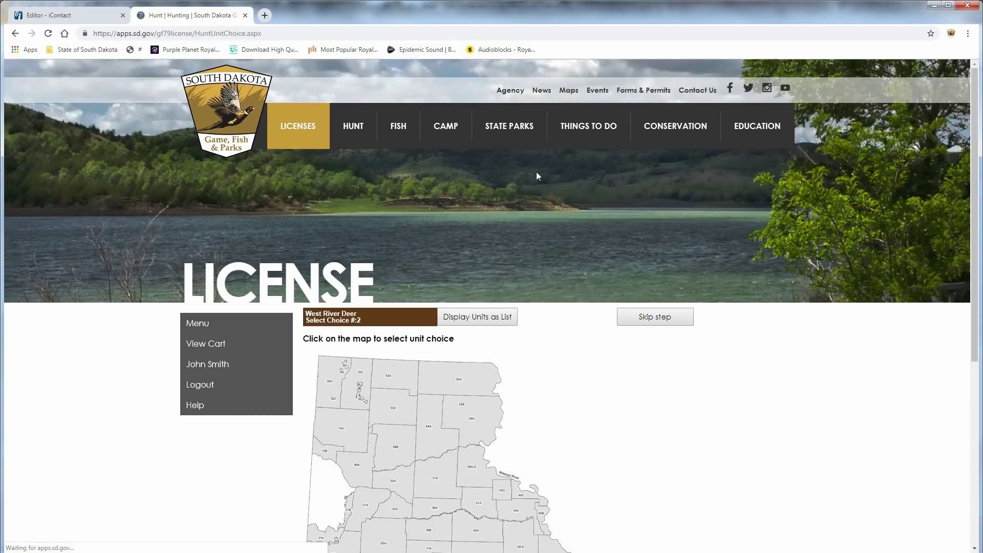
scroll(483, 195, down, 2)
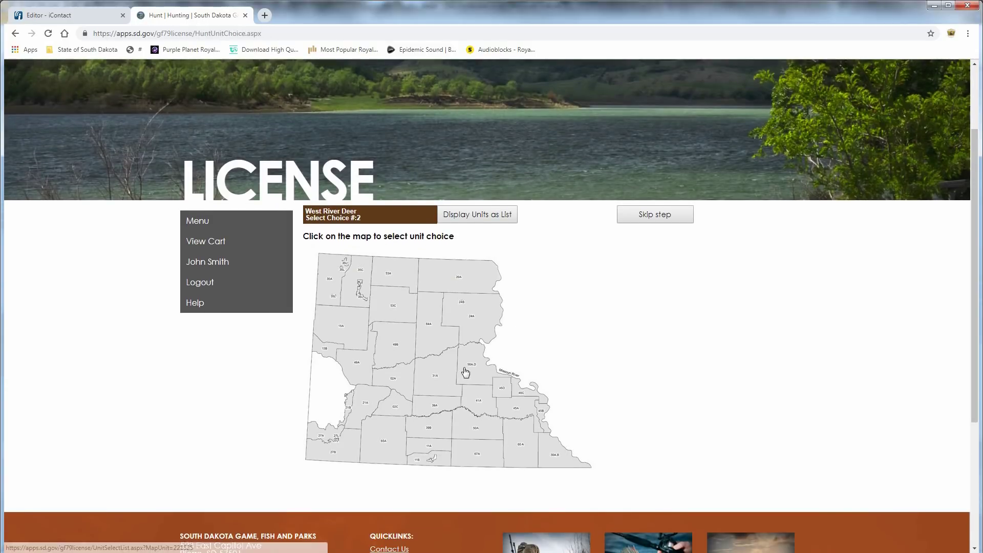
click(467, 368)
scroll(474, 229, down, 3)
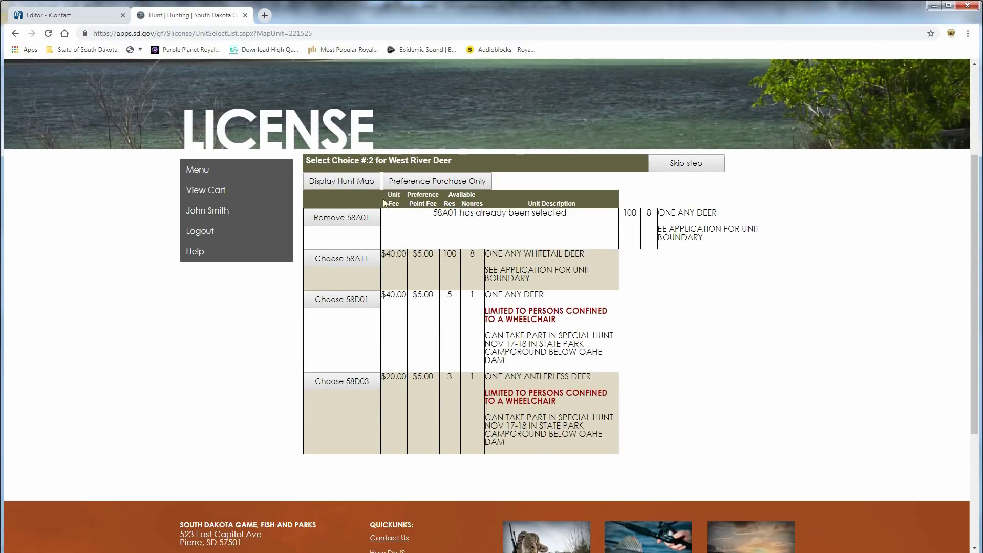
scroll(384, 200, down, 1)
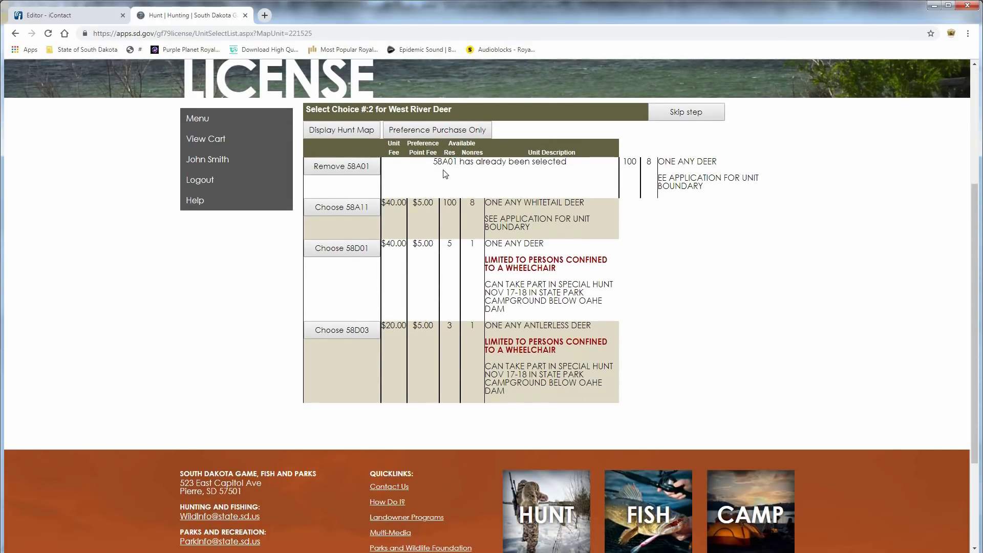
click(347, 207)
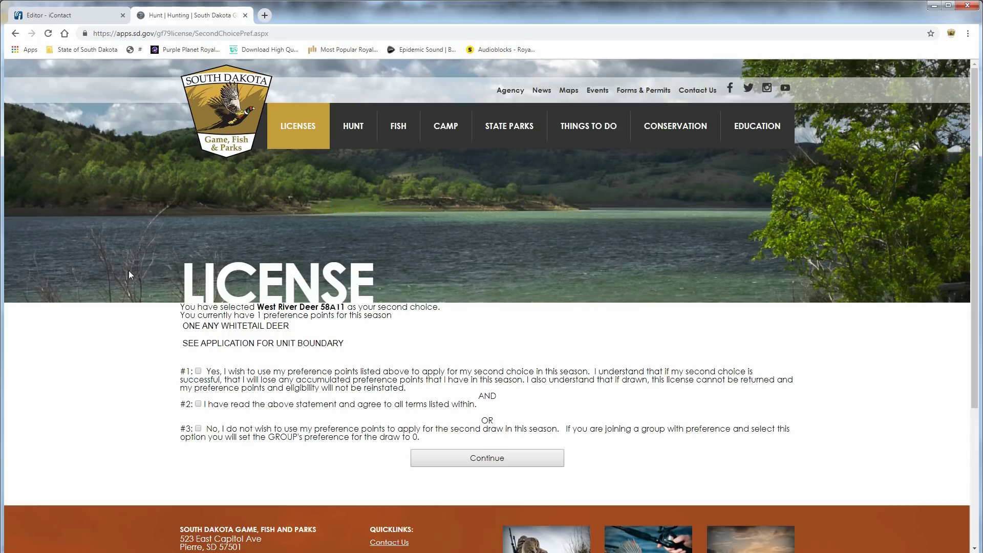
scroll(129, 271, down, 3)
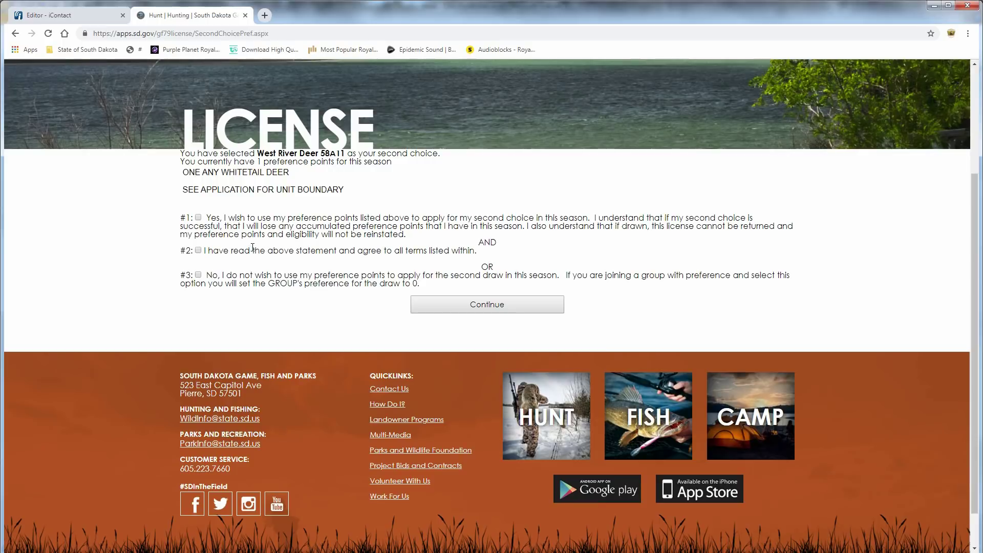
click(199, 276)
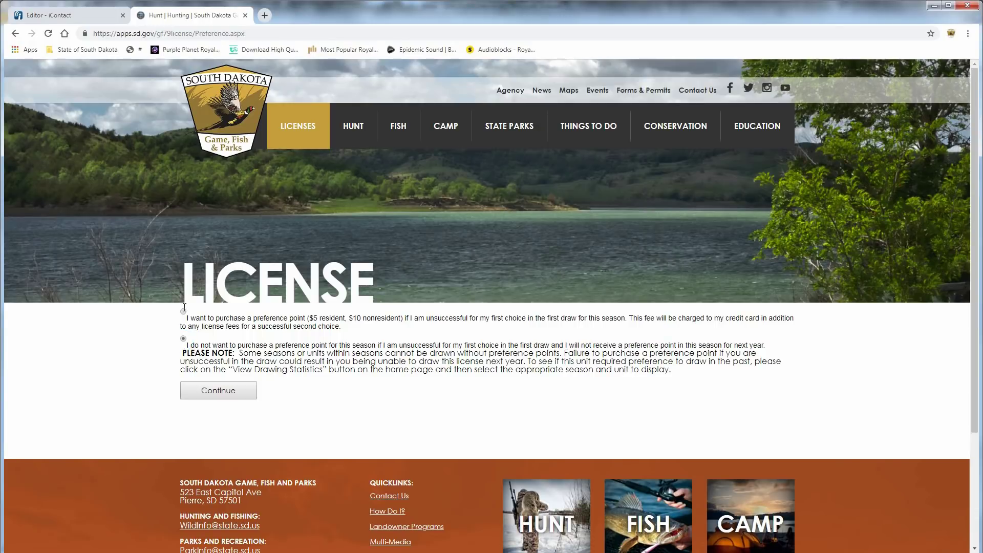
Opt to buy a preference point if unsuccessful and review the West River Deer summary.
click(184, 312)
click(196, 394)
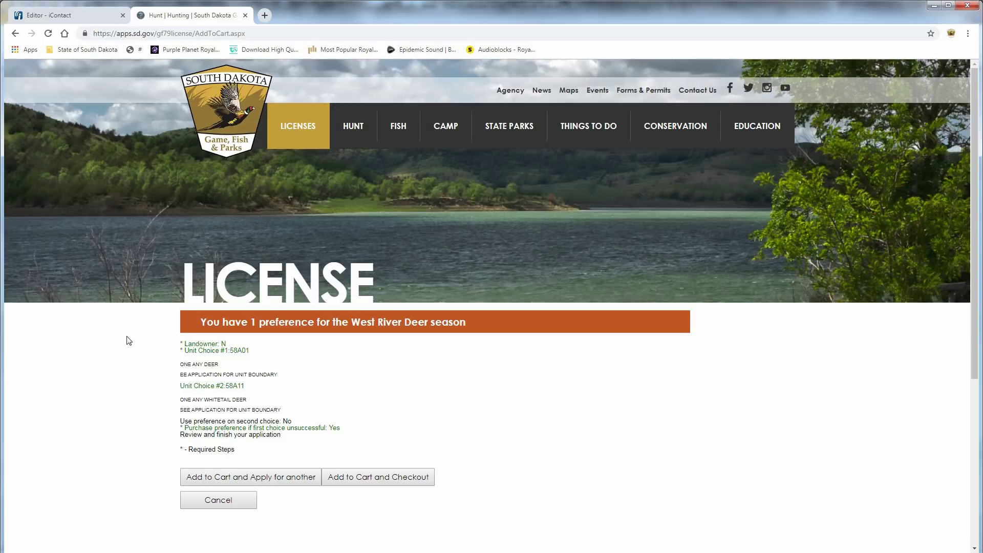
scroll(129, 341, down, 2)
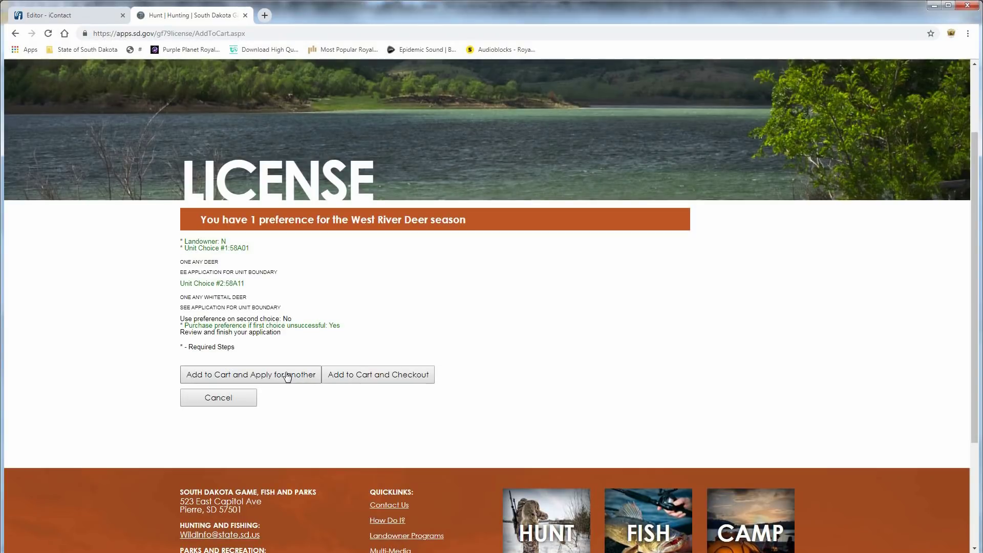
Add the West River Deer application to the cart, returning to the season list.
click(287, 375)
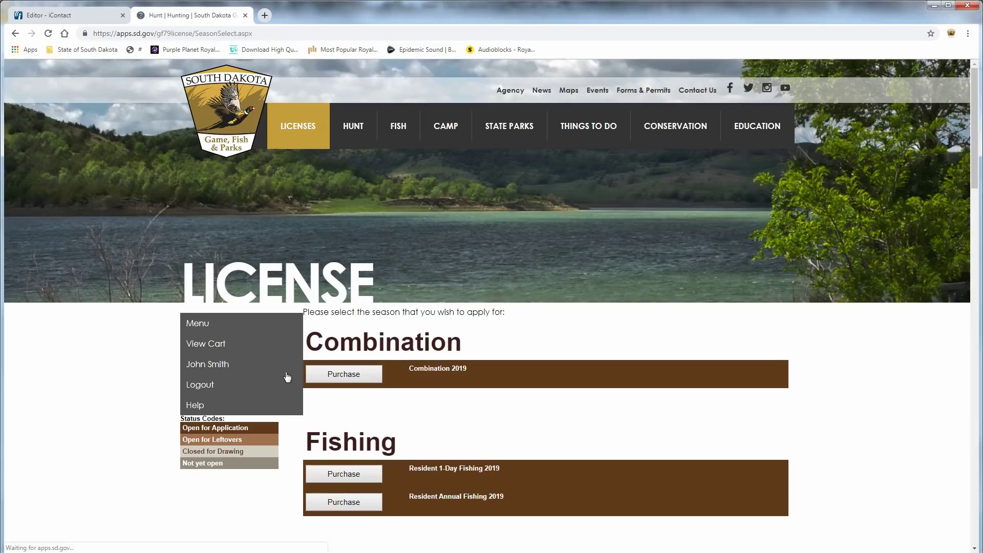
scroll(285, 371, down, 9)
scroll(299, 358, down, 4)
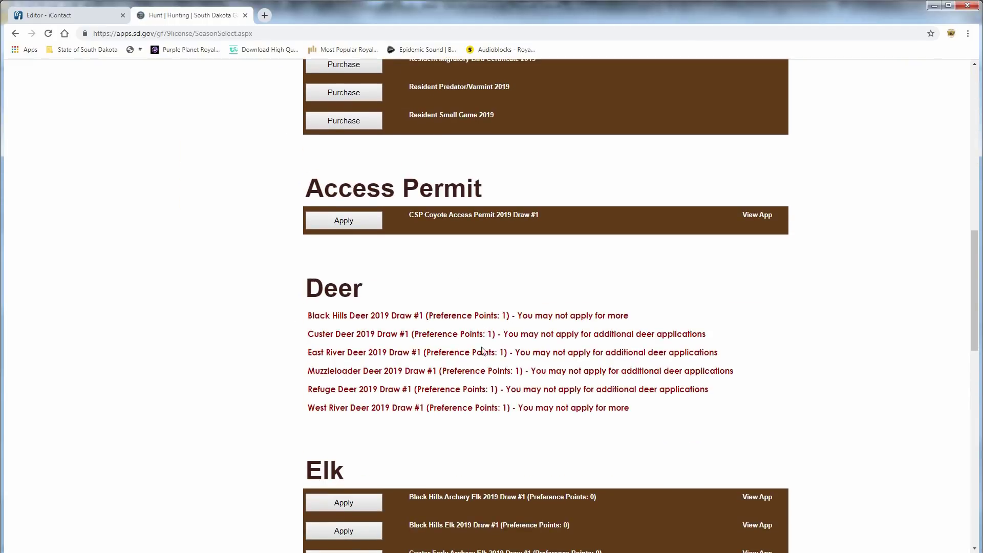
scroll(439, 390, down, 5)
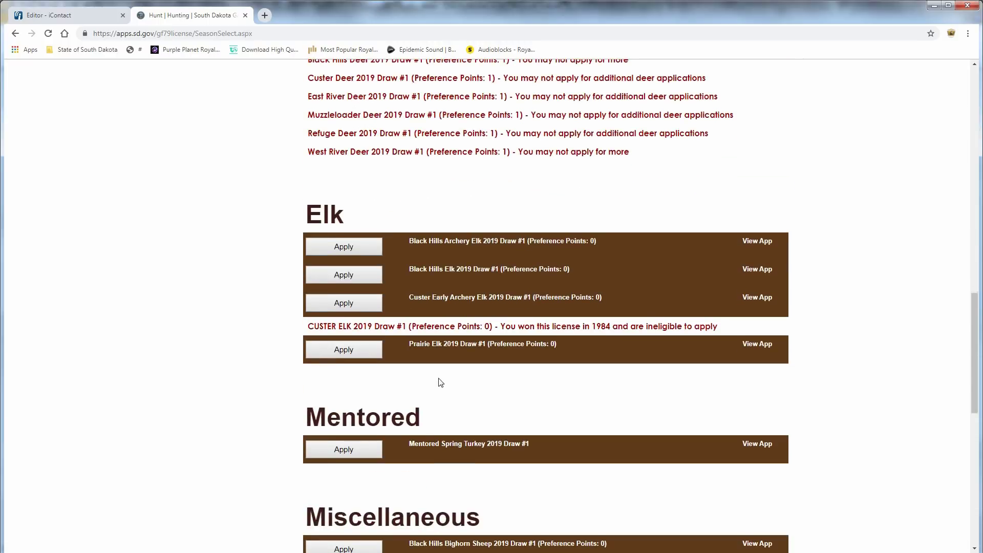
scroll(439, 383, up, 9)
scroll(460, 330, up, 6)
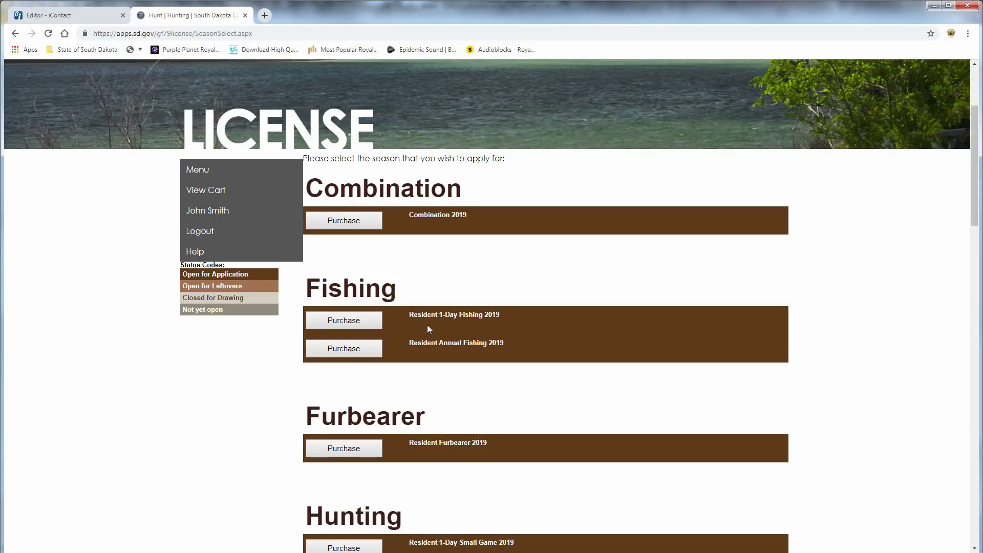
scroll(407, 308, up, 1)
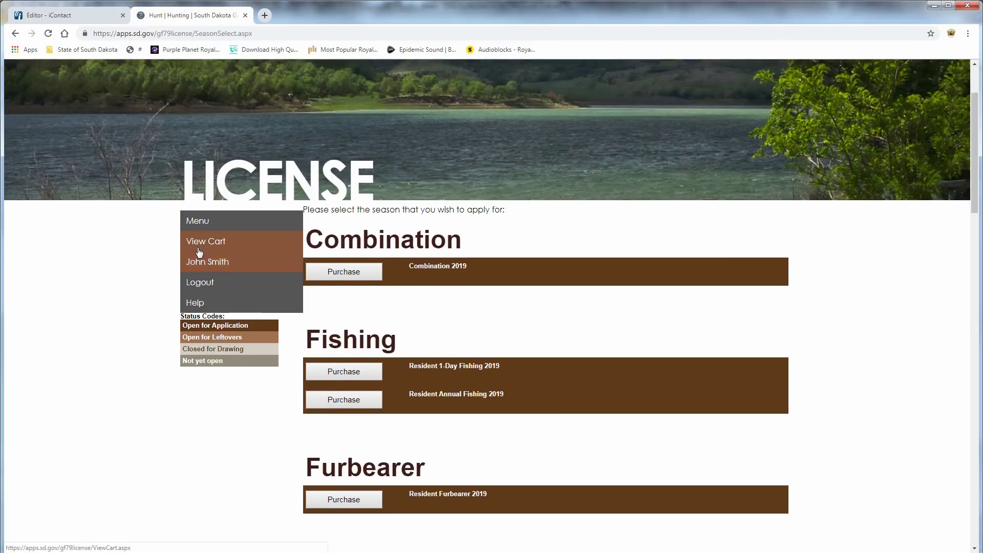
Review the cart holding both deer applications ($80.00 if successful) and proceed to checkout.
click(199, 242)
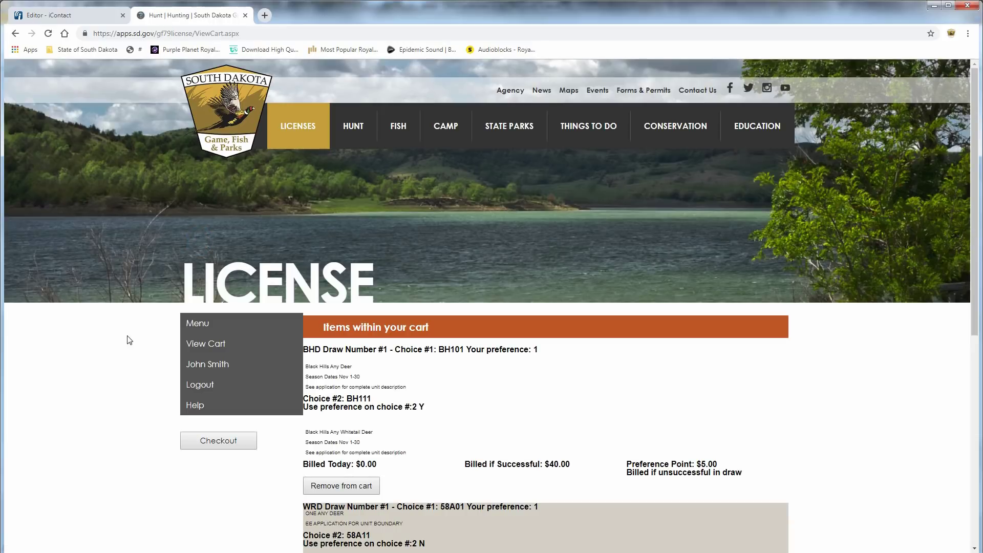
scroll(129, 340, down, 3)
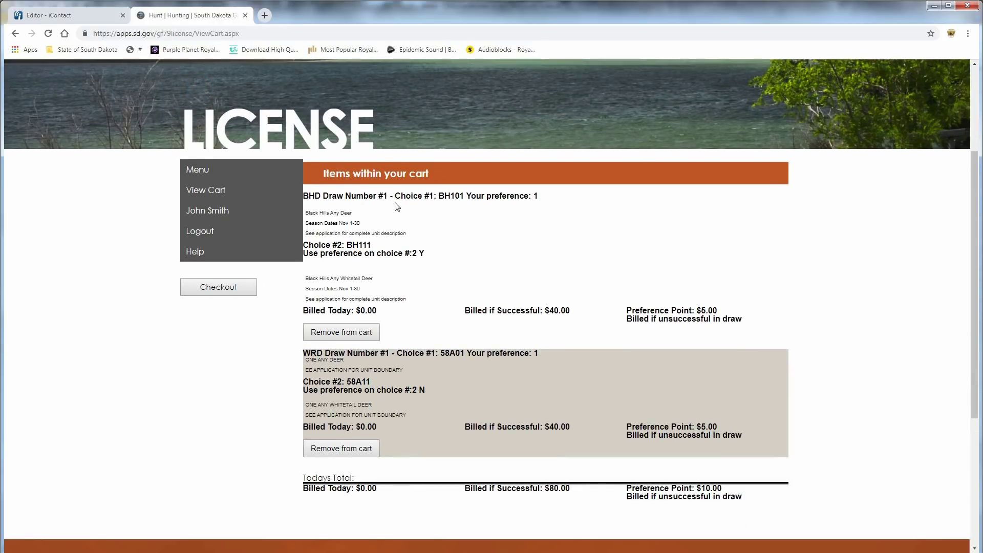
scroll(268, 233, down, 1)
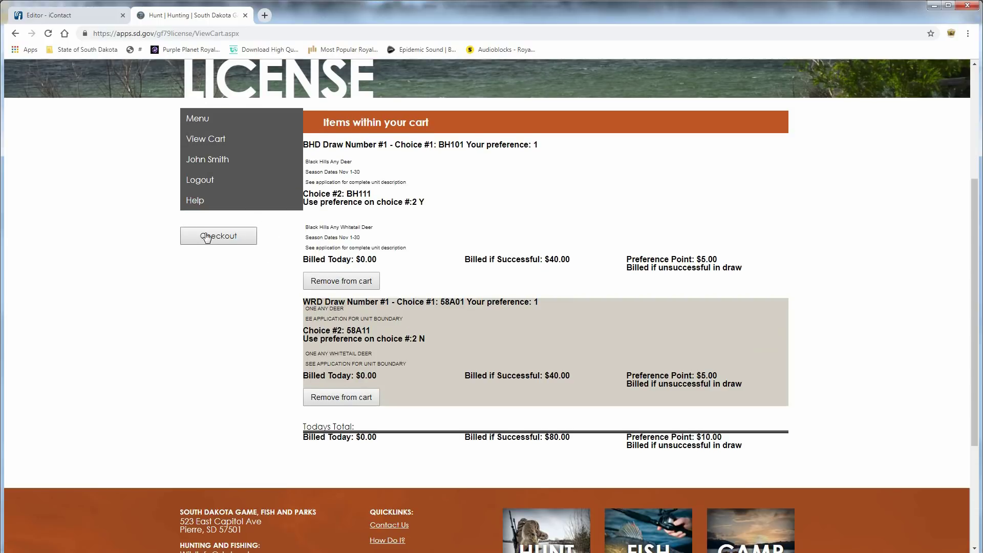
click(207, 238)
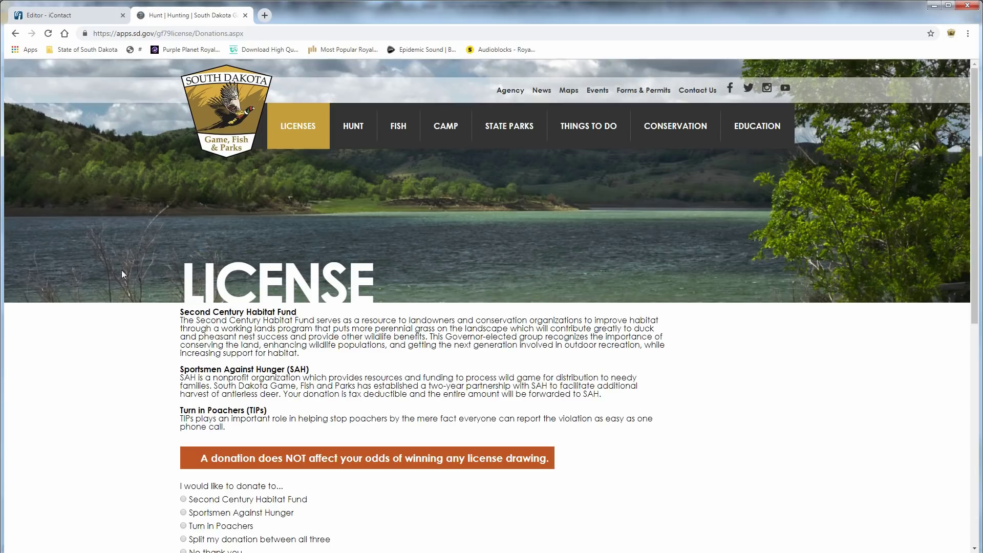
Donate $15.00 split between all three funds and accept the application declaration.
scroll(123, 274, down, 2)
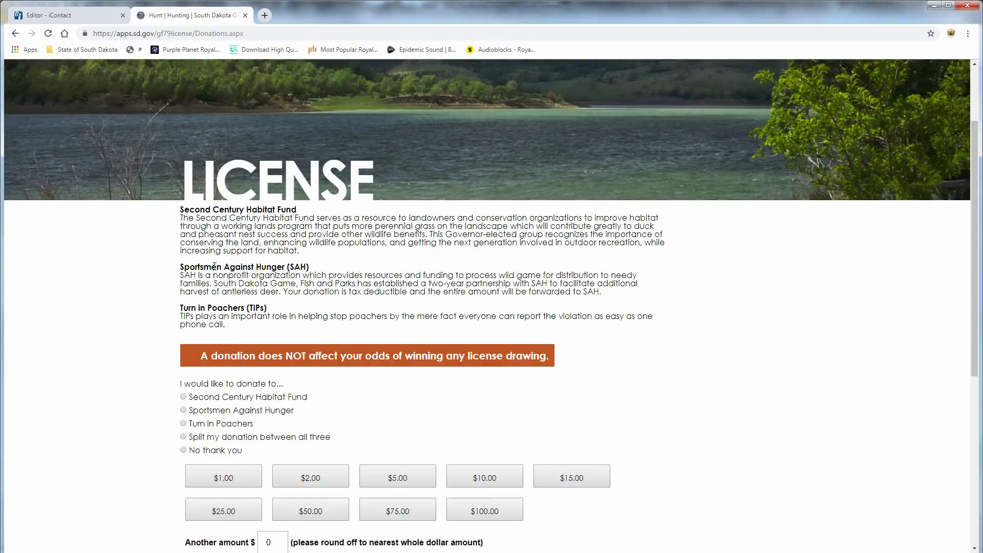
scroll(173, 277, down, 2)
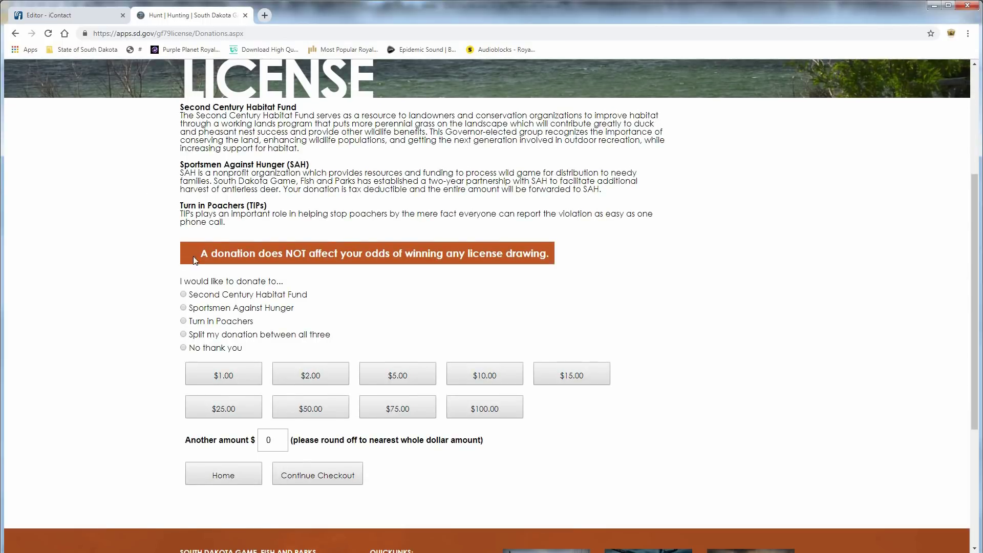
scroll(143, 288, down, 3)
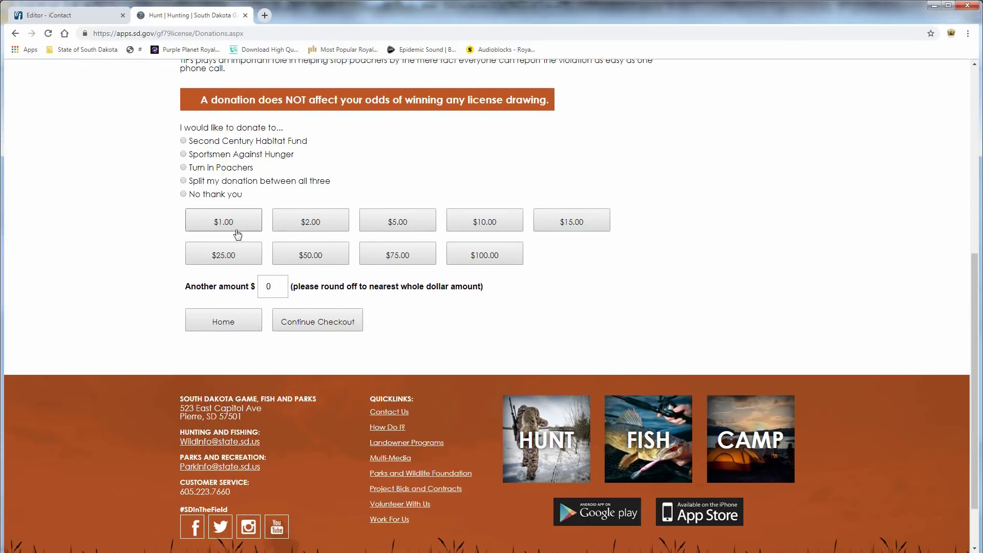
click(183, 181)
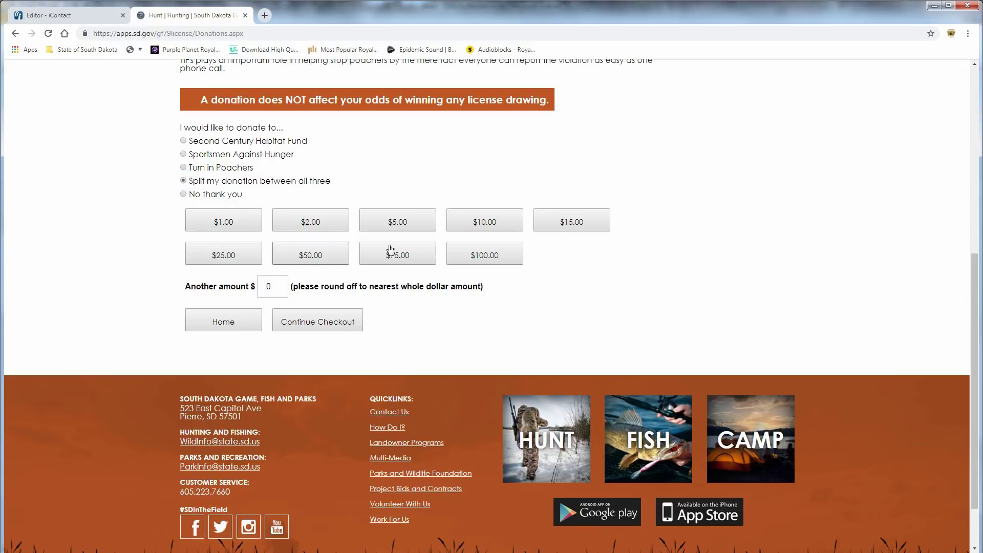
click(570, 223)
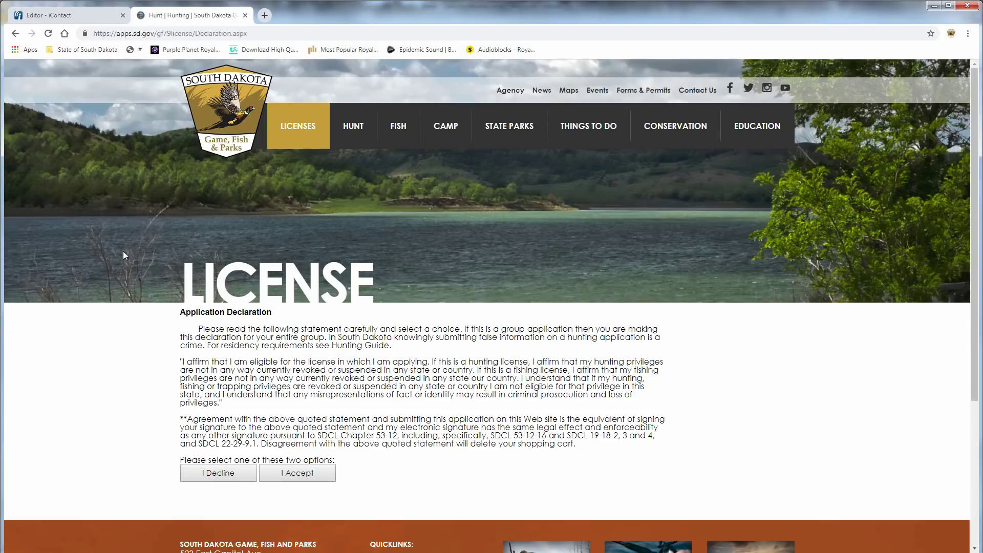
scroll(84, 262, down, 4)
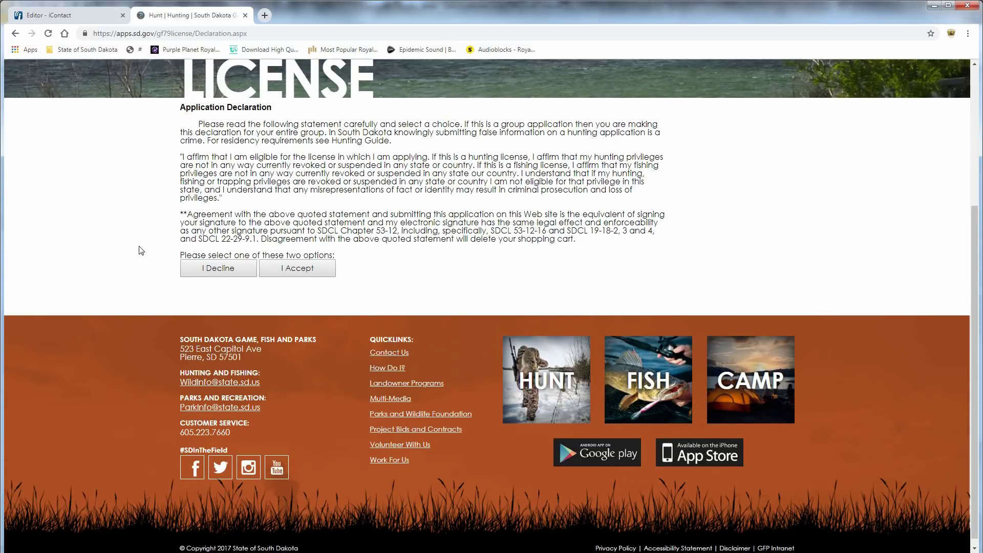
click(322, 269)
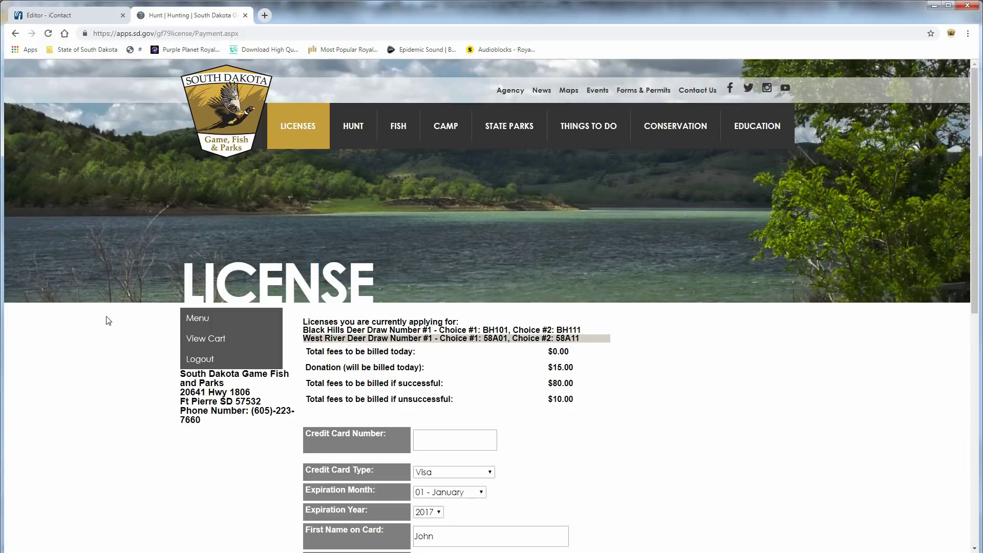
Scroll the Thank You page to review both deer applications: $0.00 today, $40.00 if successful.
scroll(115, 320, down, 2)
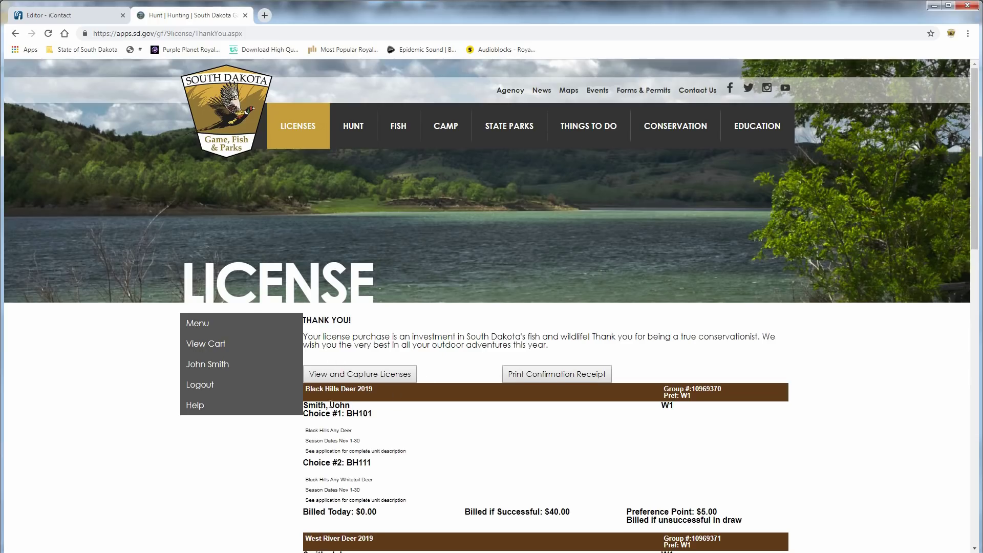
scroll(275, 398, down, 3)
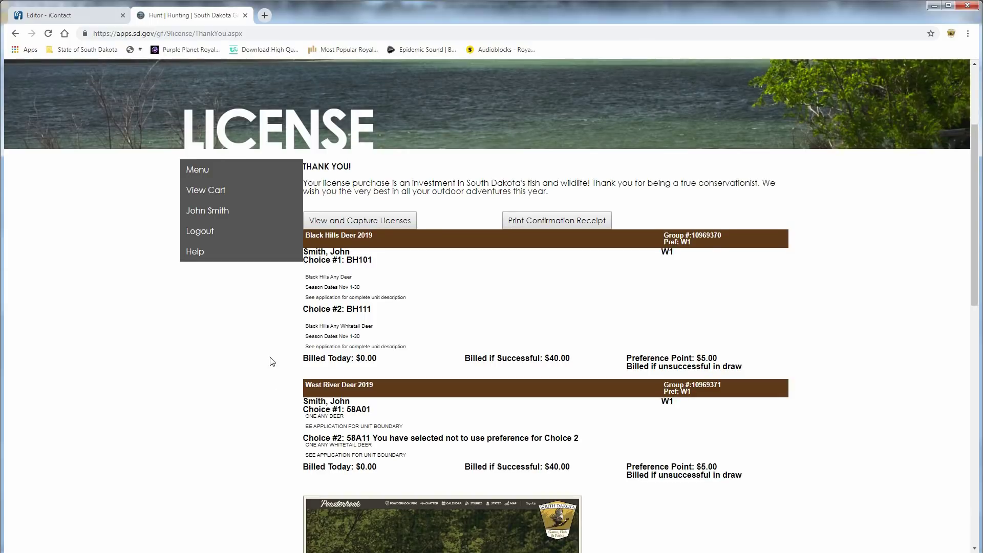
scroll(302, 334, down, 8)
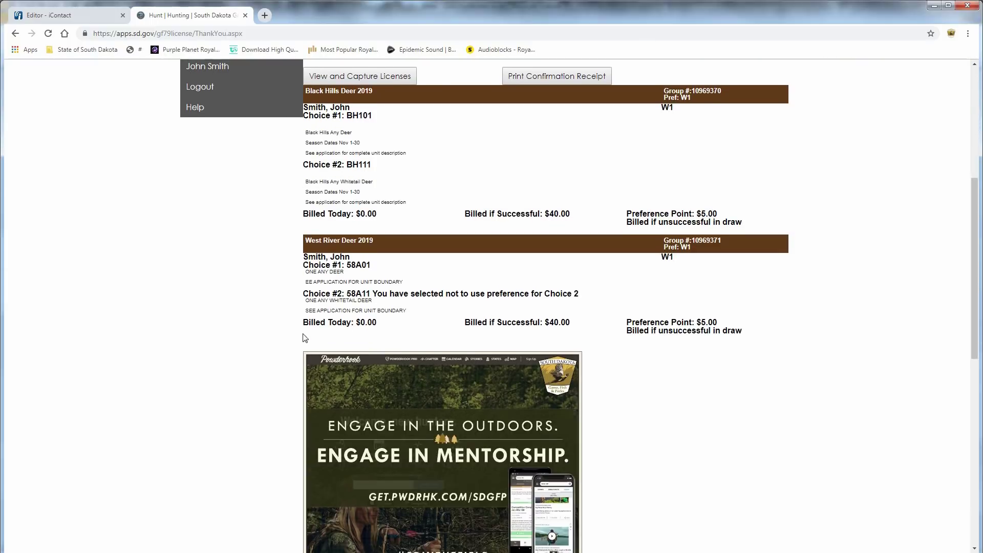
scroll(277, 340, down, 1)
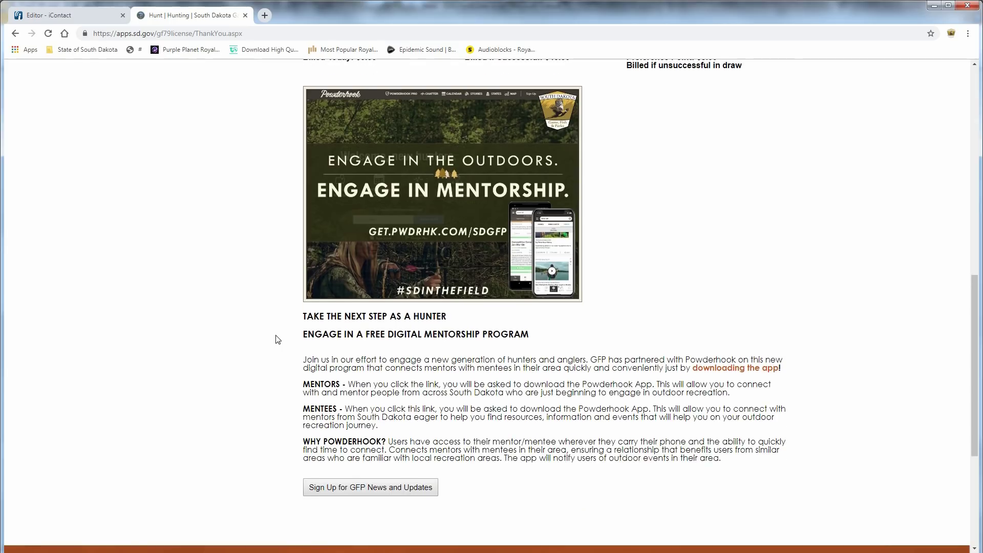
scroll(278, 339, down, 5)
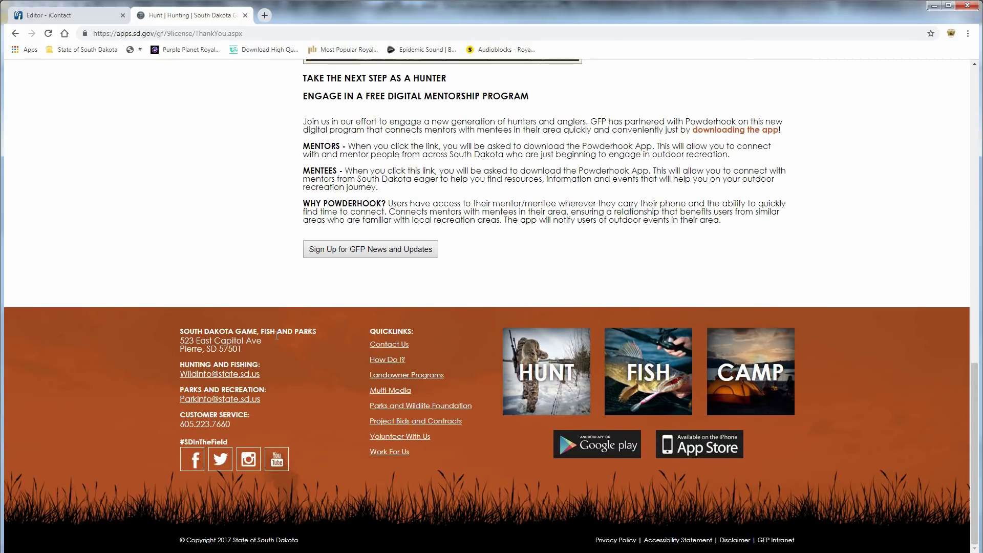
scroll(277, 338, up, 5)
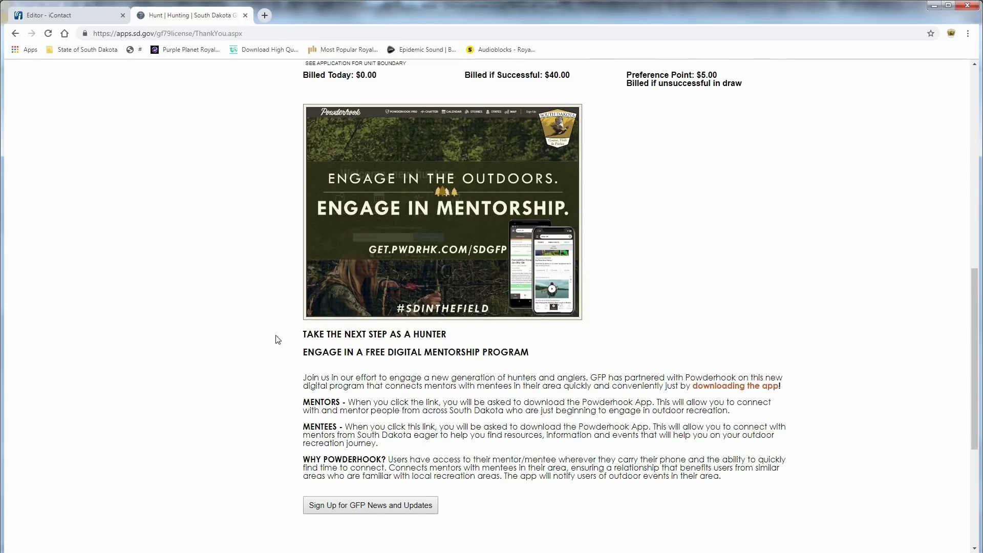